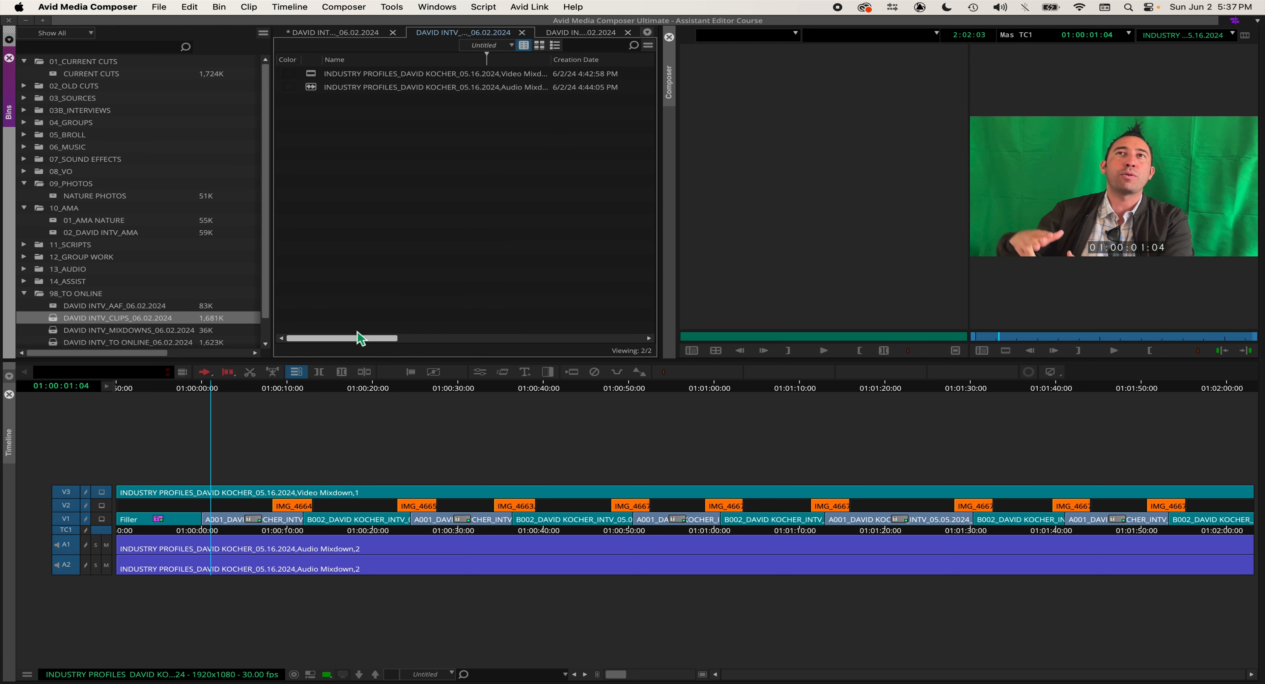
# Step: Park the position indicator near the start of the sequence in the timeline
pyautogui.click(198, 511)
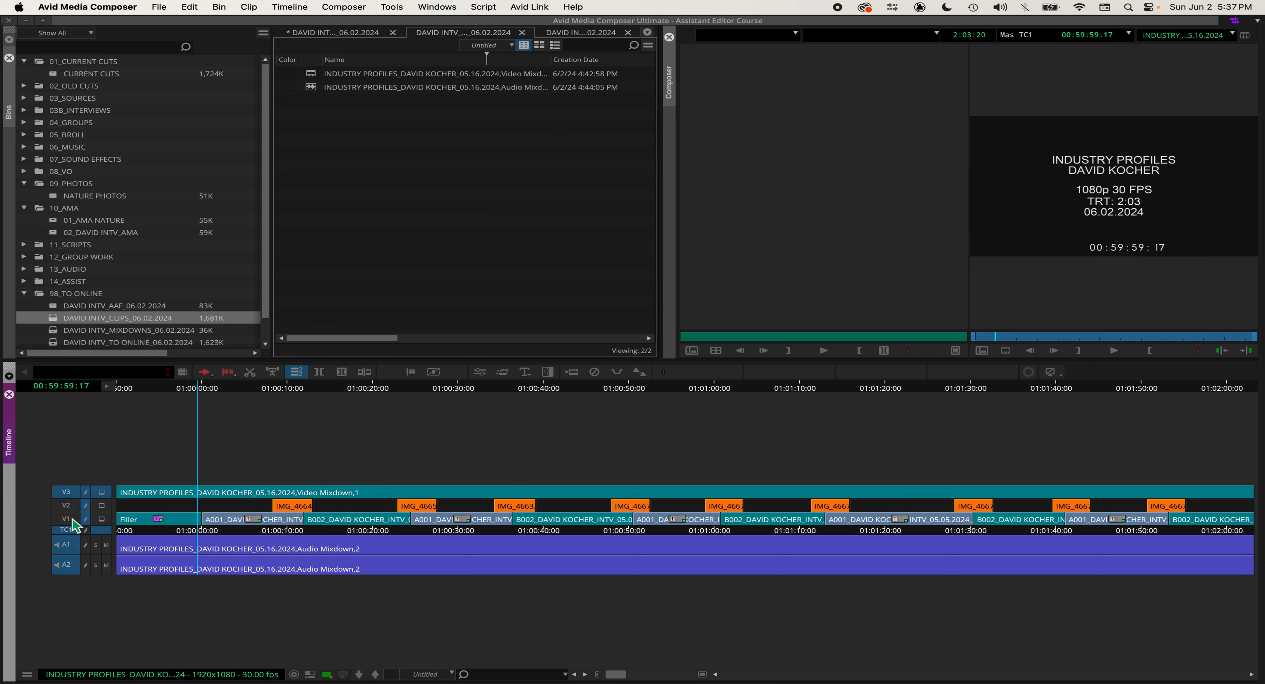
pyautogui.click(180, 507)
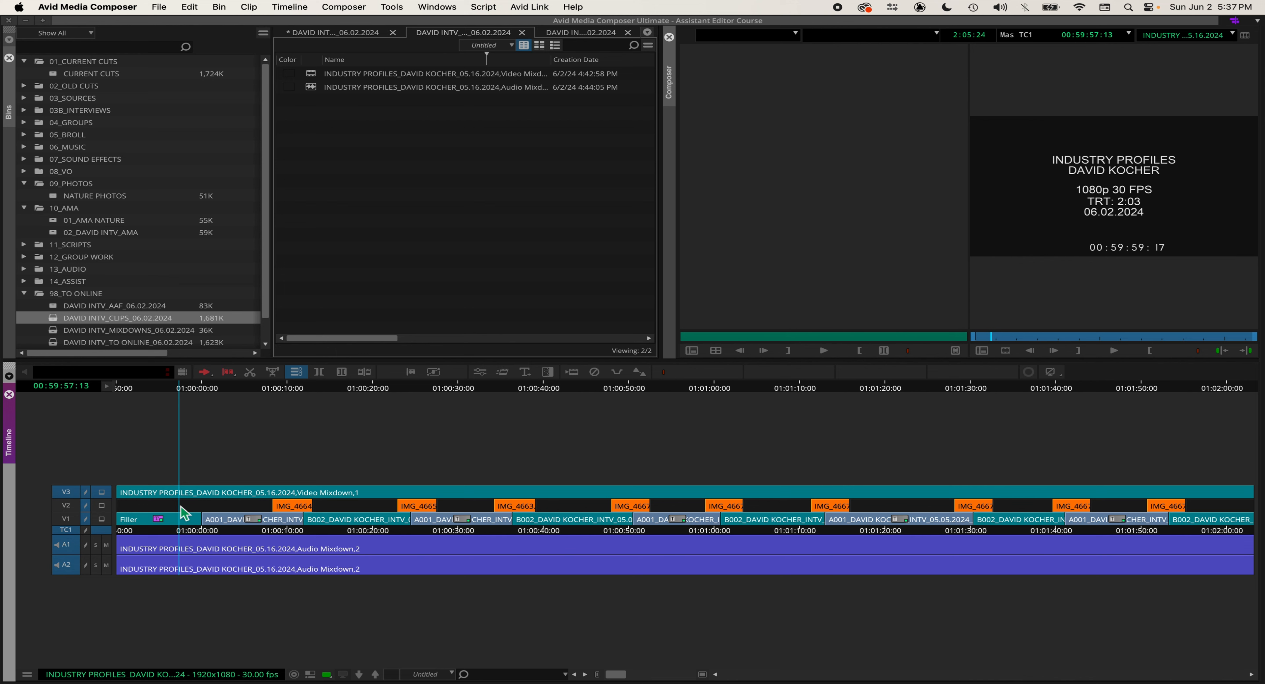
pyautogui.click(206, 504)
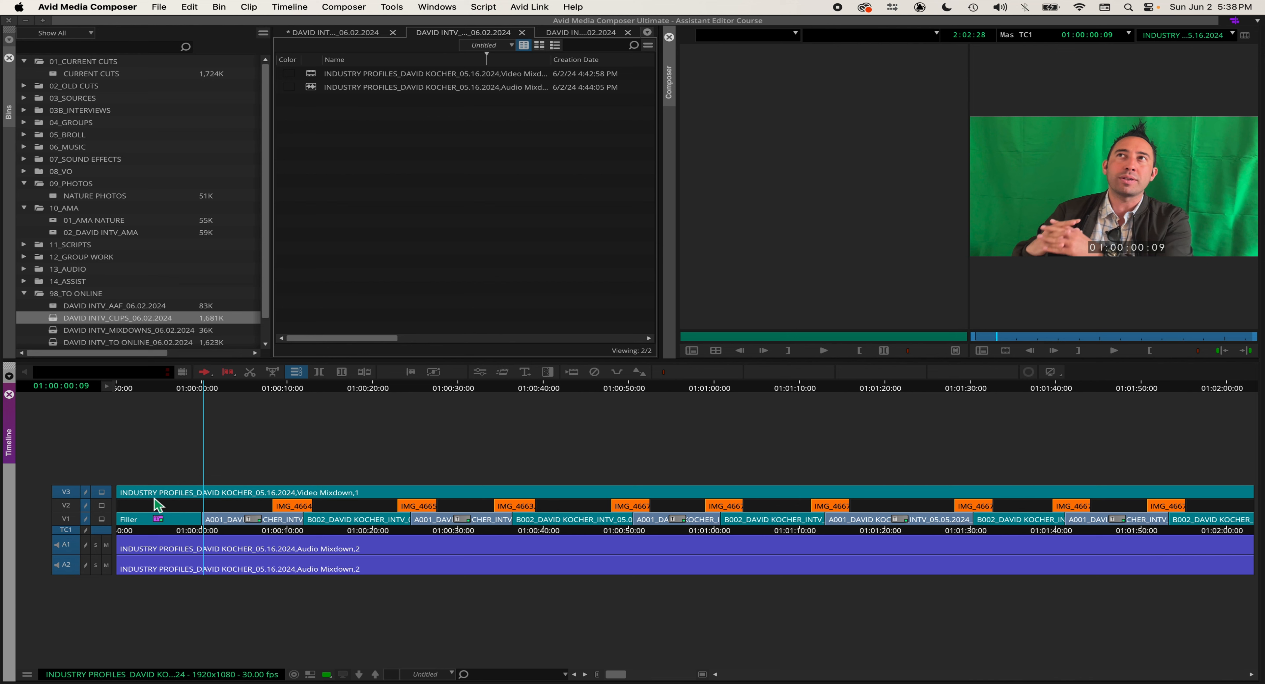
pyautogui.click(208, 502)
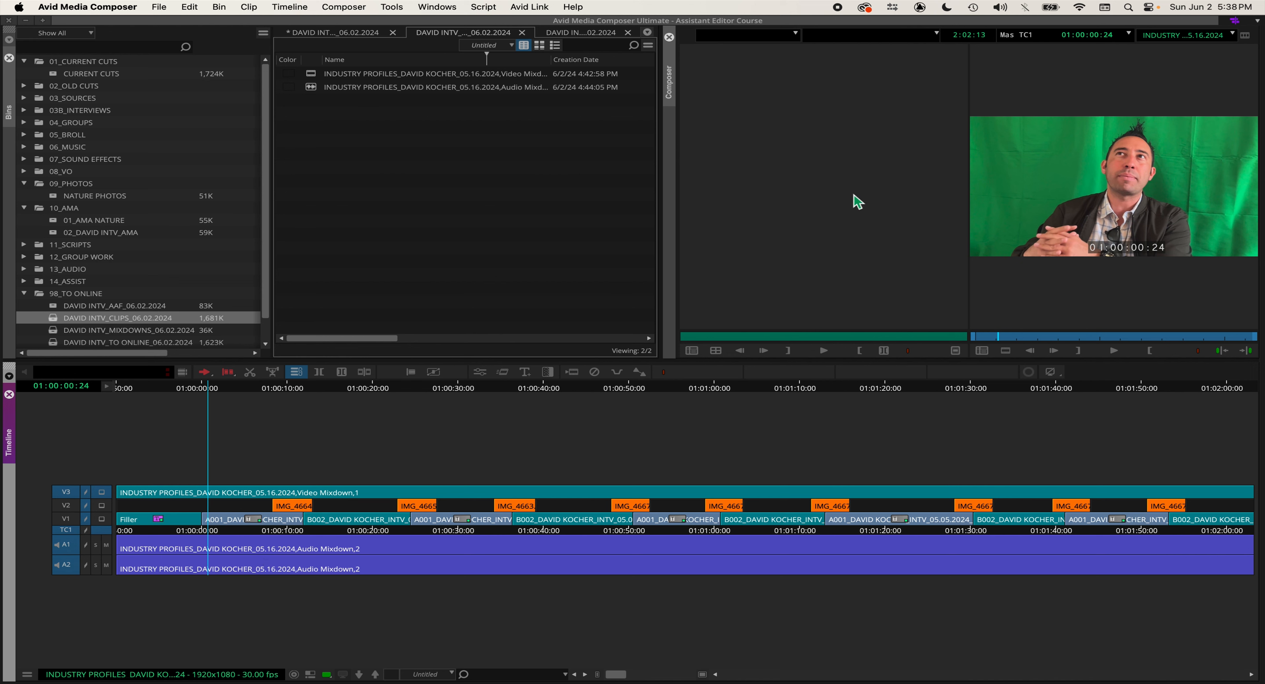
# Step: Open the Export As dialog for the sequence, pick the Untitled export setting and open its options
pyautogui.rightClick(1051, 172)
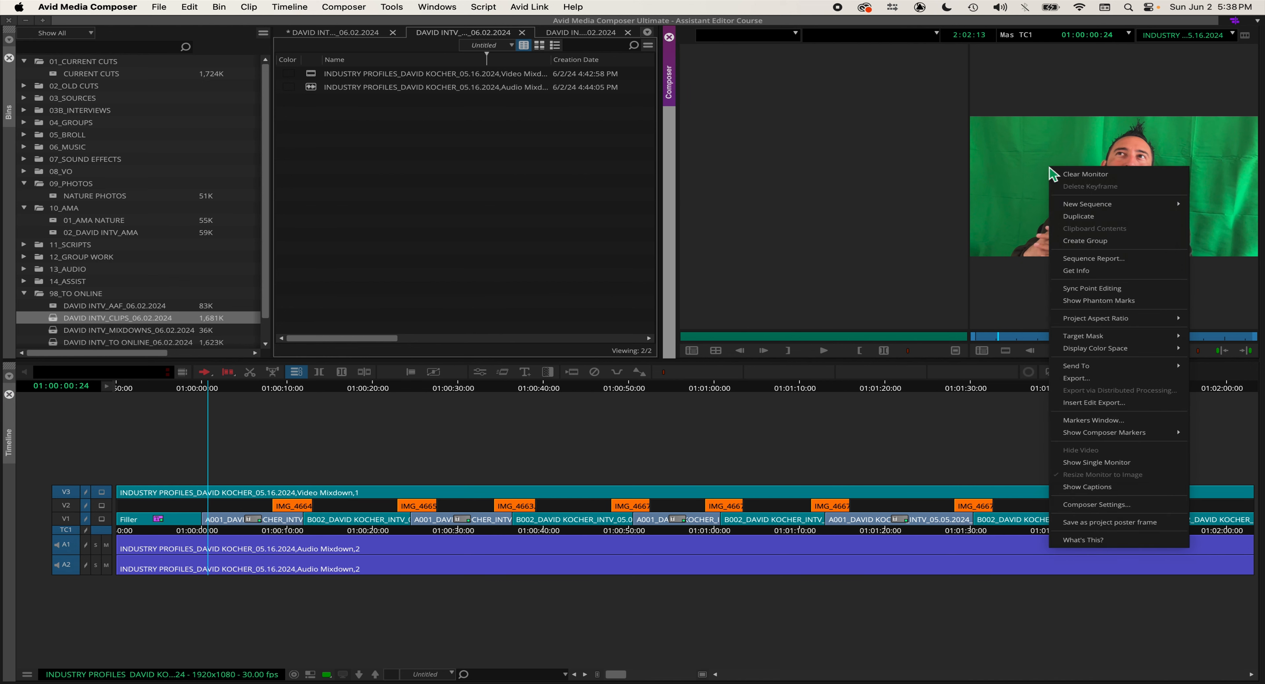
pyautogui.click(1098, 380)
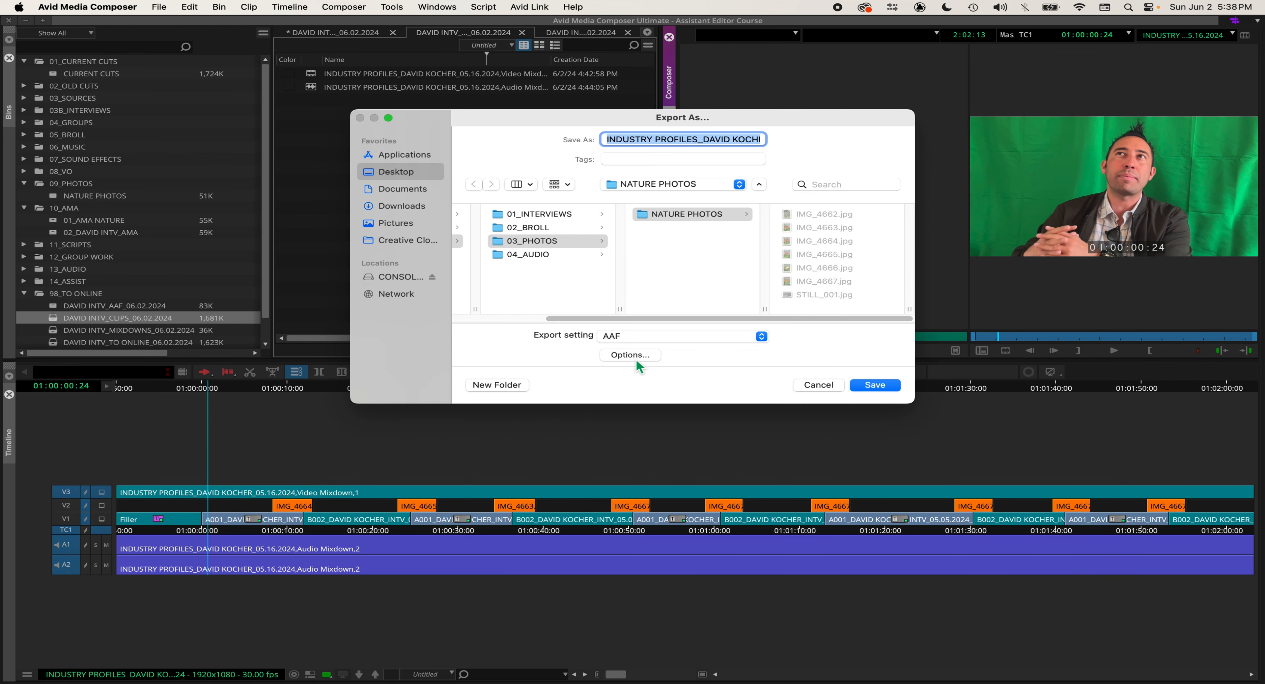
pyautogui.click(657, 337)
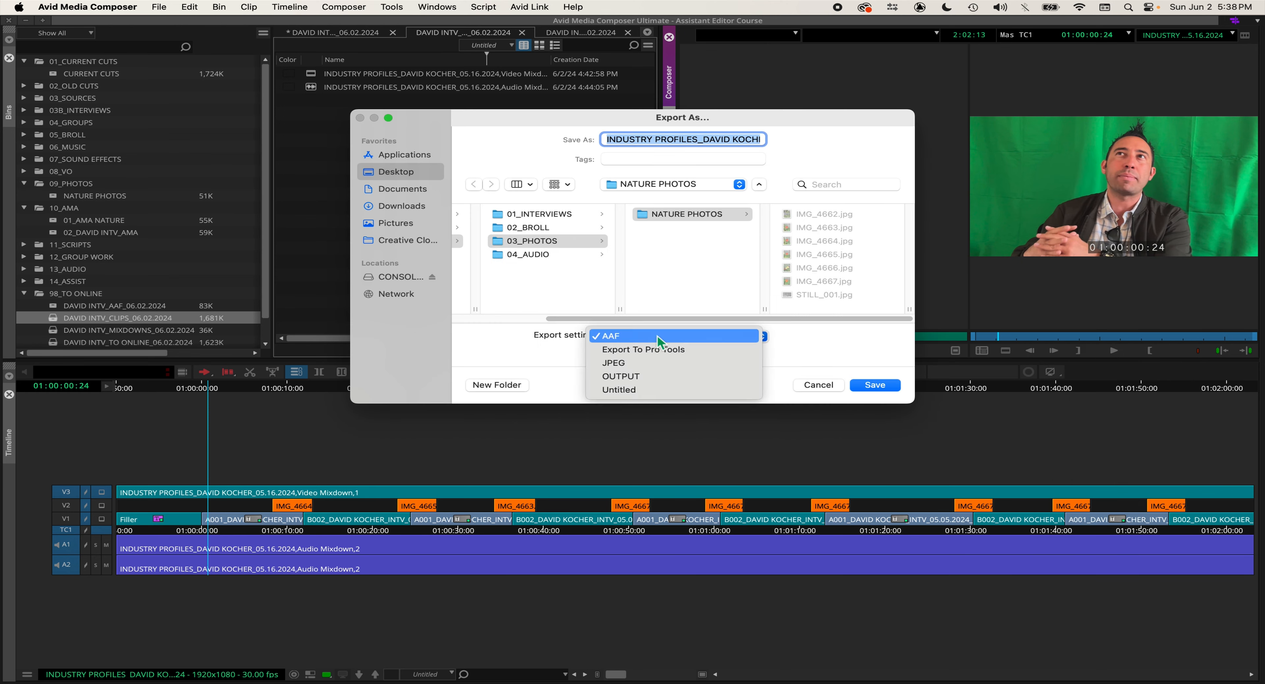
pyautogui.click(561, 373)
pyautogui.click(641, 335)
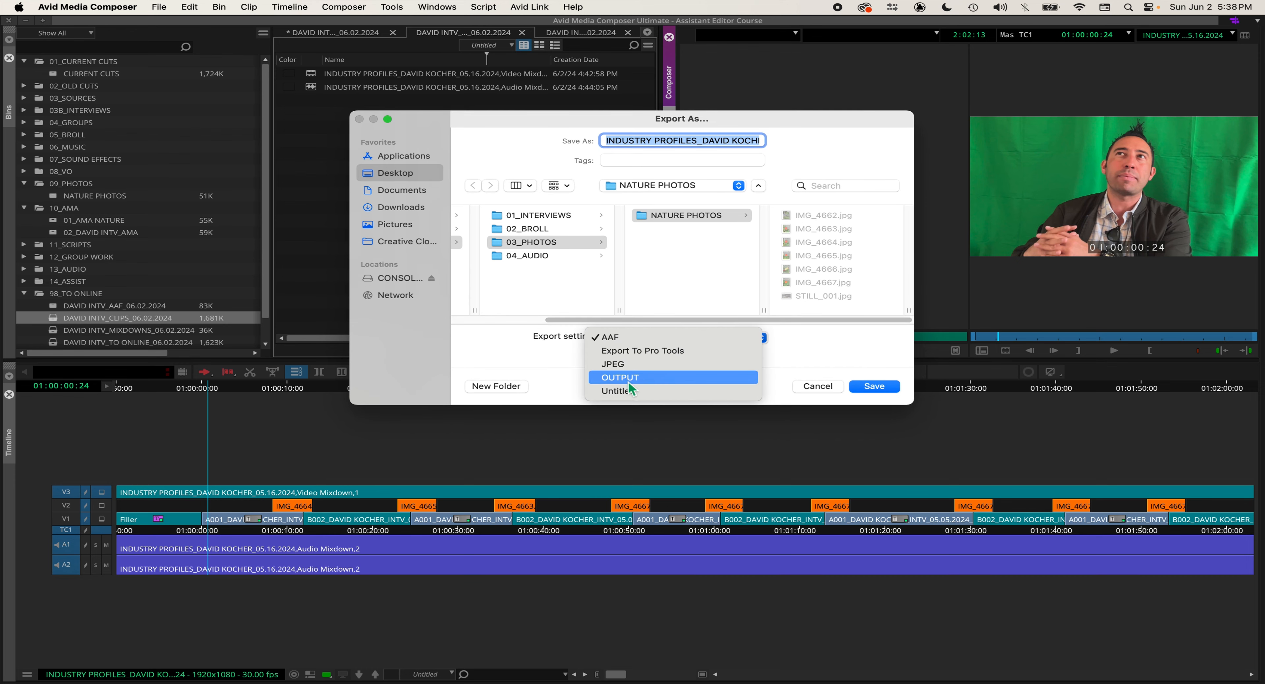
pyautogui.click(634, 394)
pyautogui.click(626, 359)
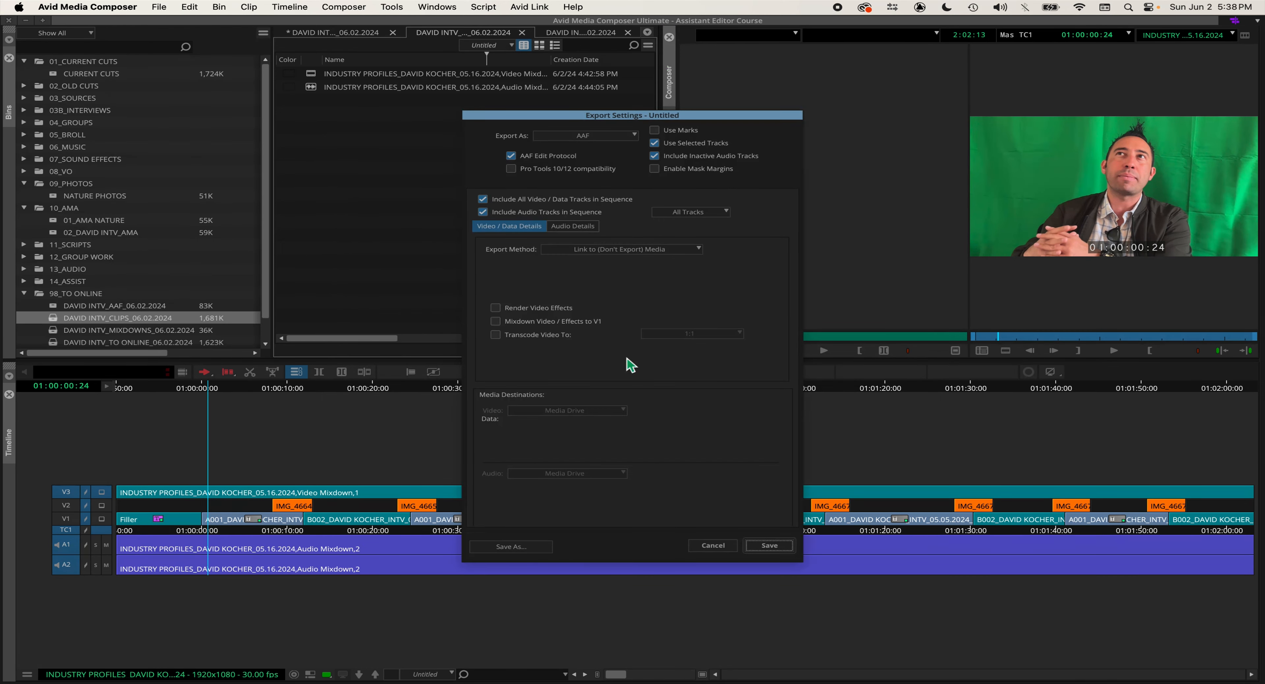
# Step: Set the export format to MOV with Use Selected Tracks enabled
pyautogui.click(655, 143)
pyautogui.click(607, 138)
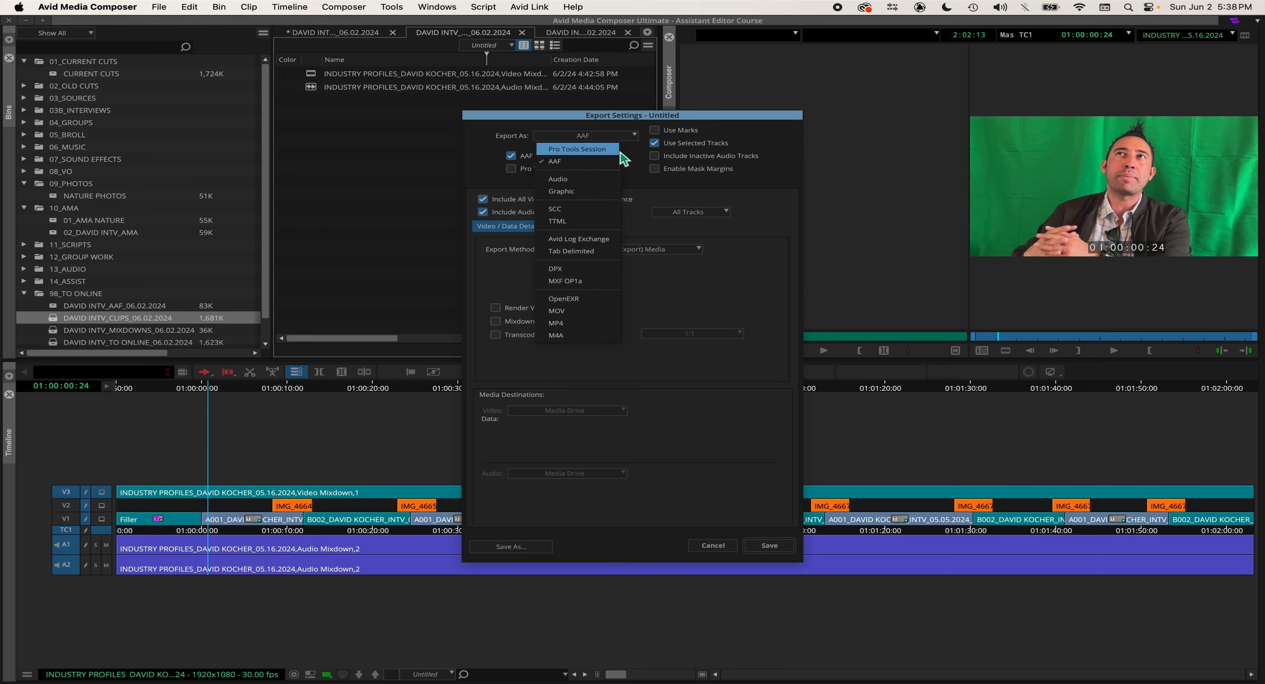
pyautogui.click(634, 159)
pyautogui.click(614, 137)
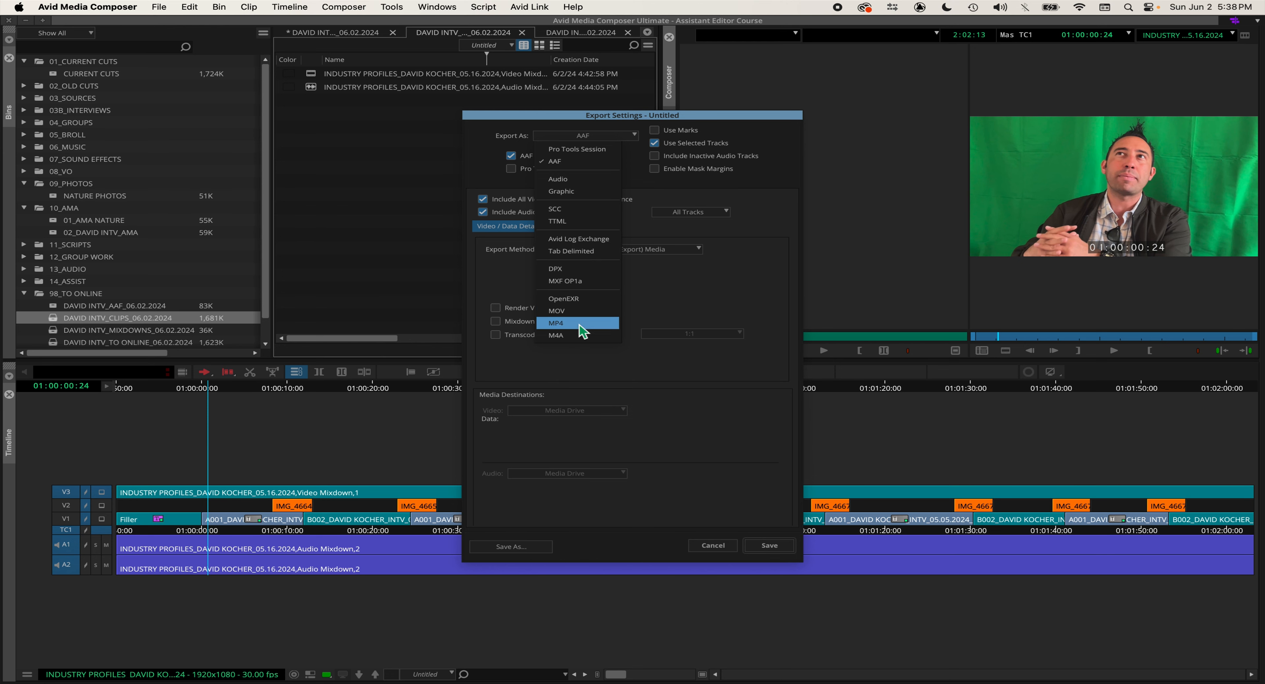
pyautogui.click(579, 312)
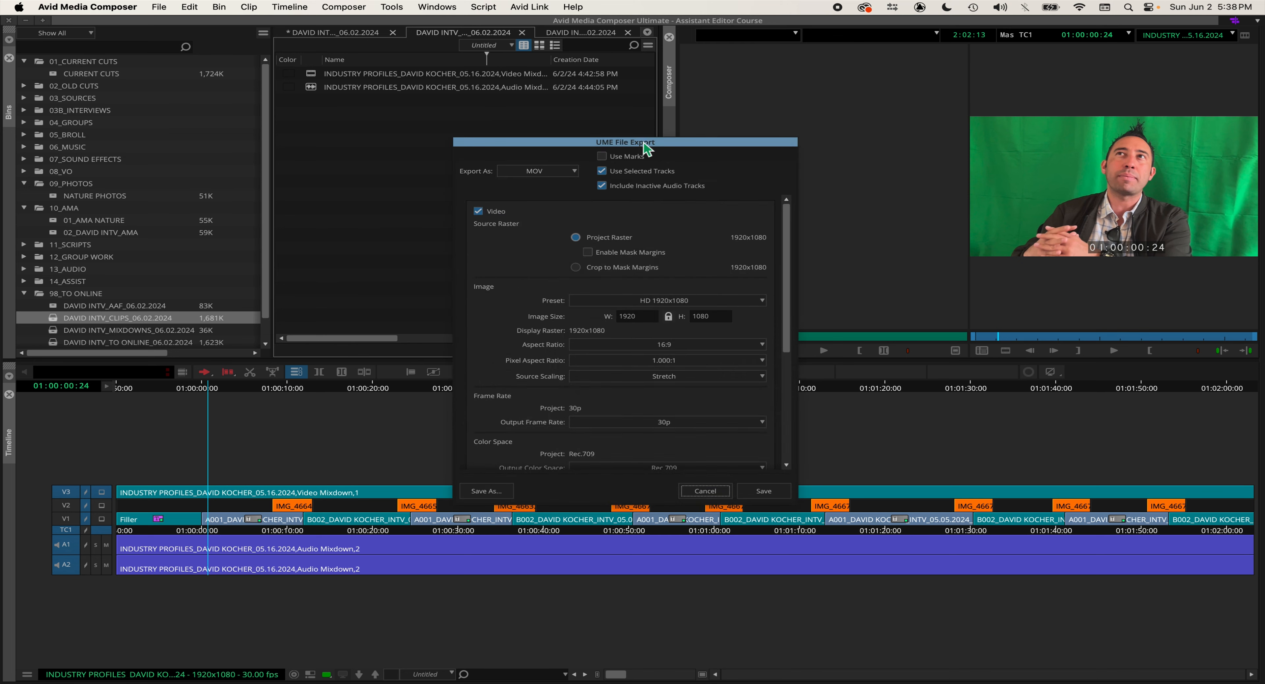
# Step: Disable Include Inactive Audio Tracks in the UME File Export settings
pyautogui.moveTo(639, 143); pyautogui.dragTo(634, 94)
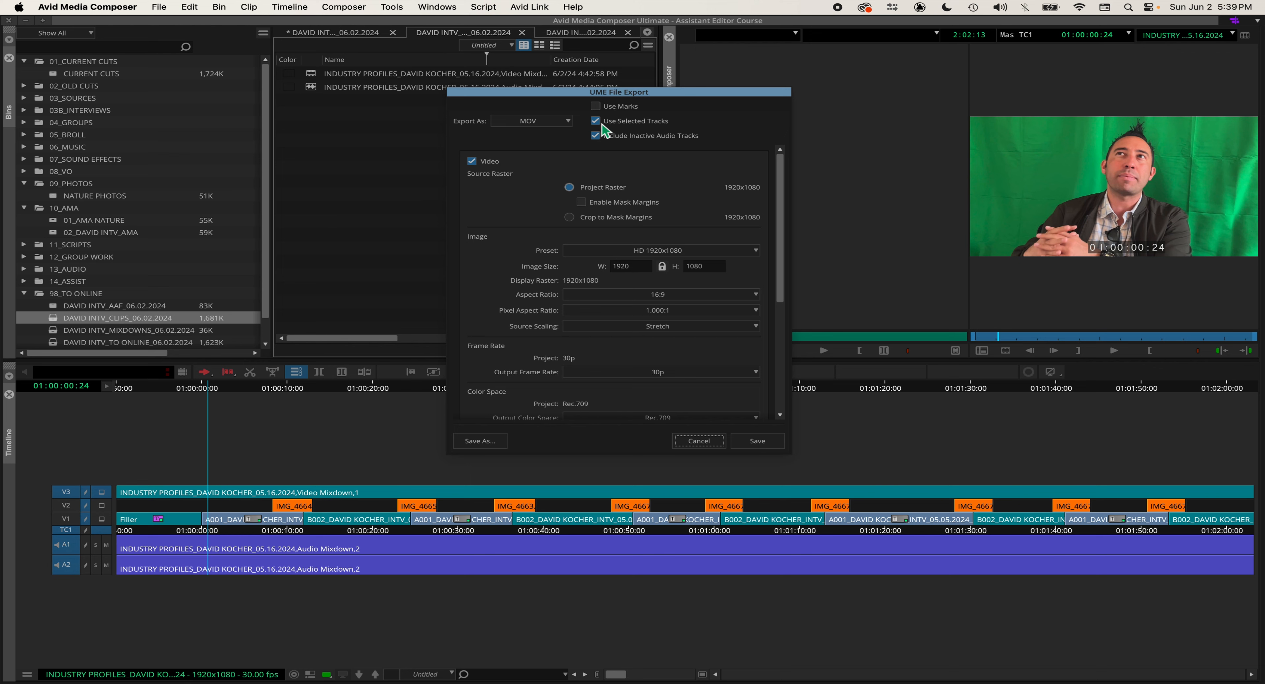
pyautogui.click(614, 139)
pyautogui.moveTo(789, 456); pyautogui.dragTo(829, 661)
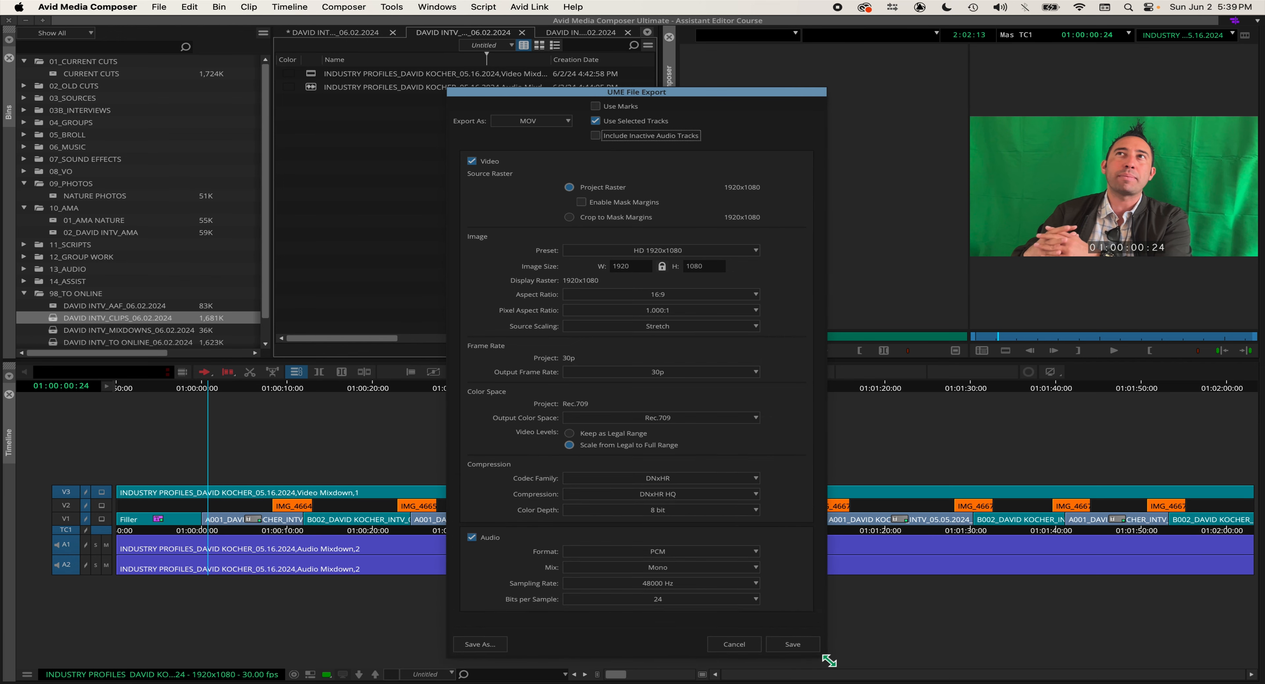
pyautogui.moveTo(707, 92); pyautogui.dragTo(678, 49)
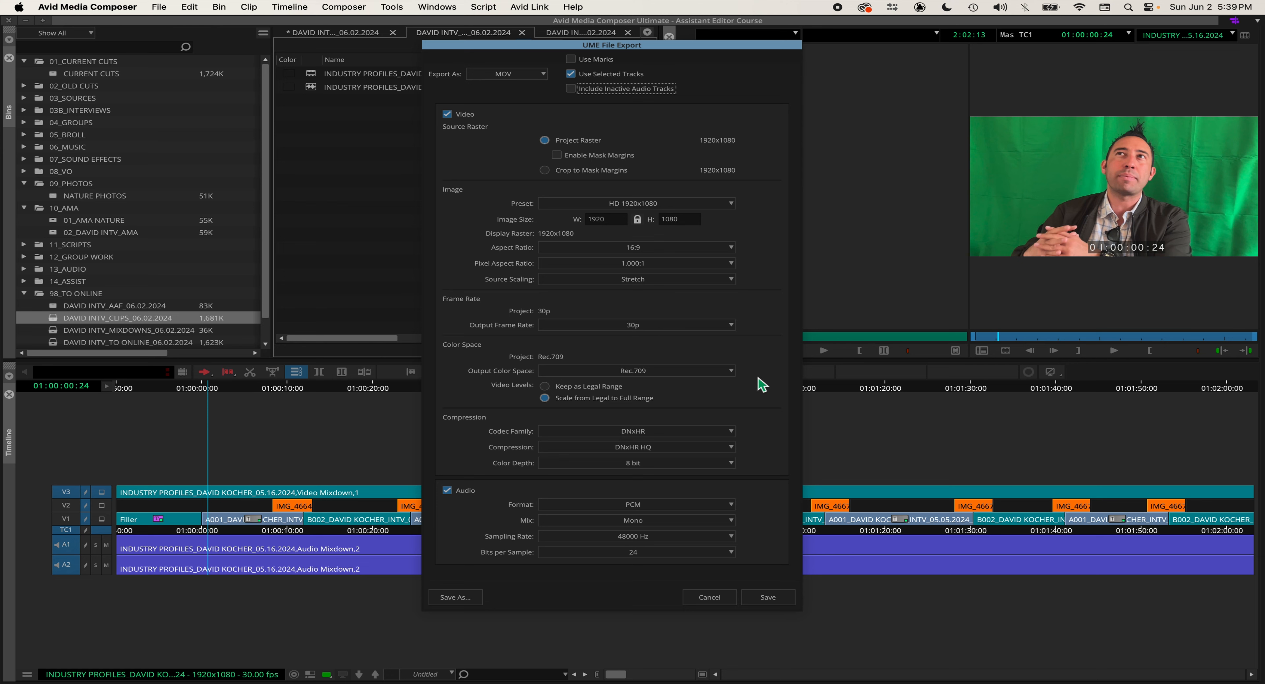
# Step: Set video levels to Keep as Legal Range and the codec family to H.264
pyautogui.click(545, 386)
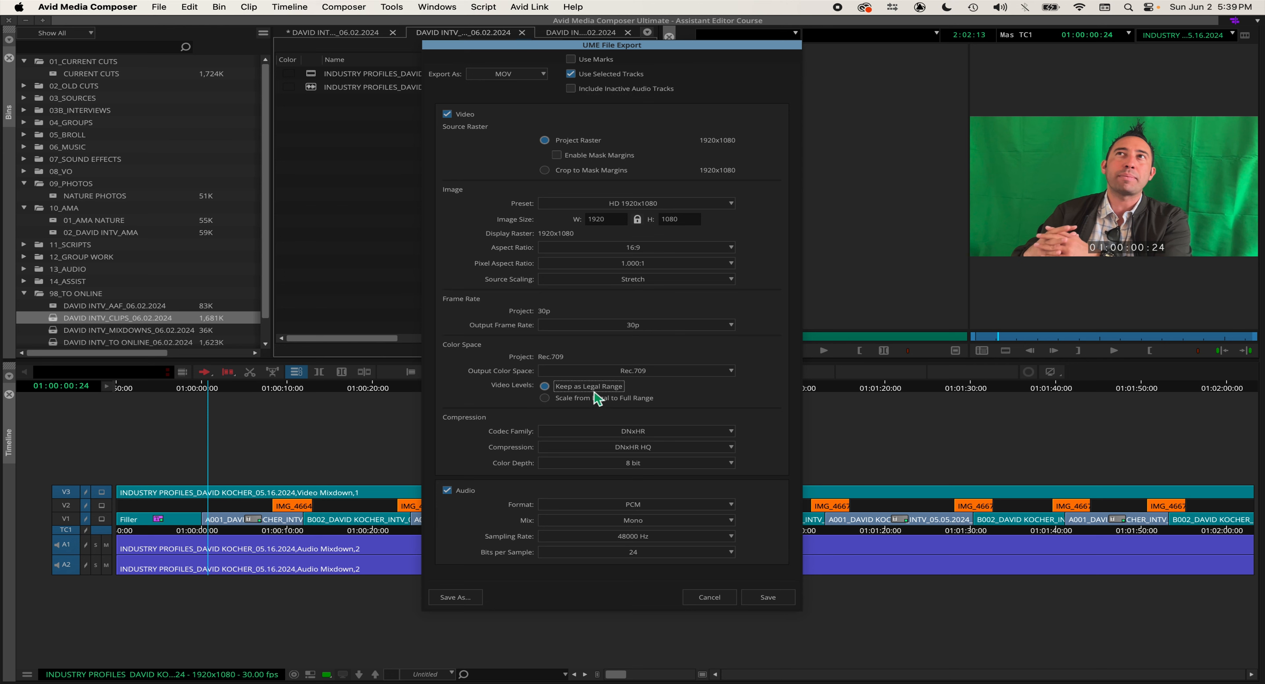
pyautogui.click(661, 432)
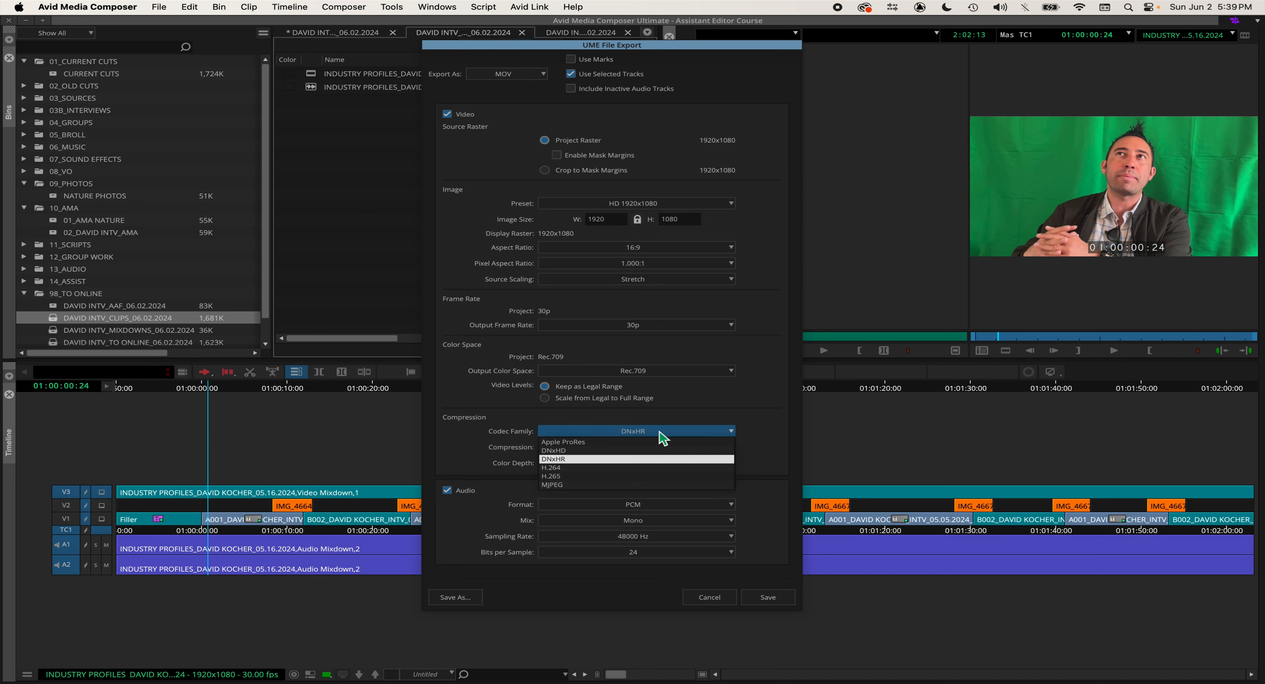
pyautogui.click(587, 468)
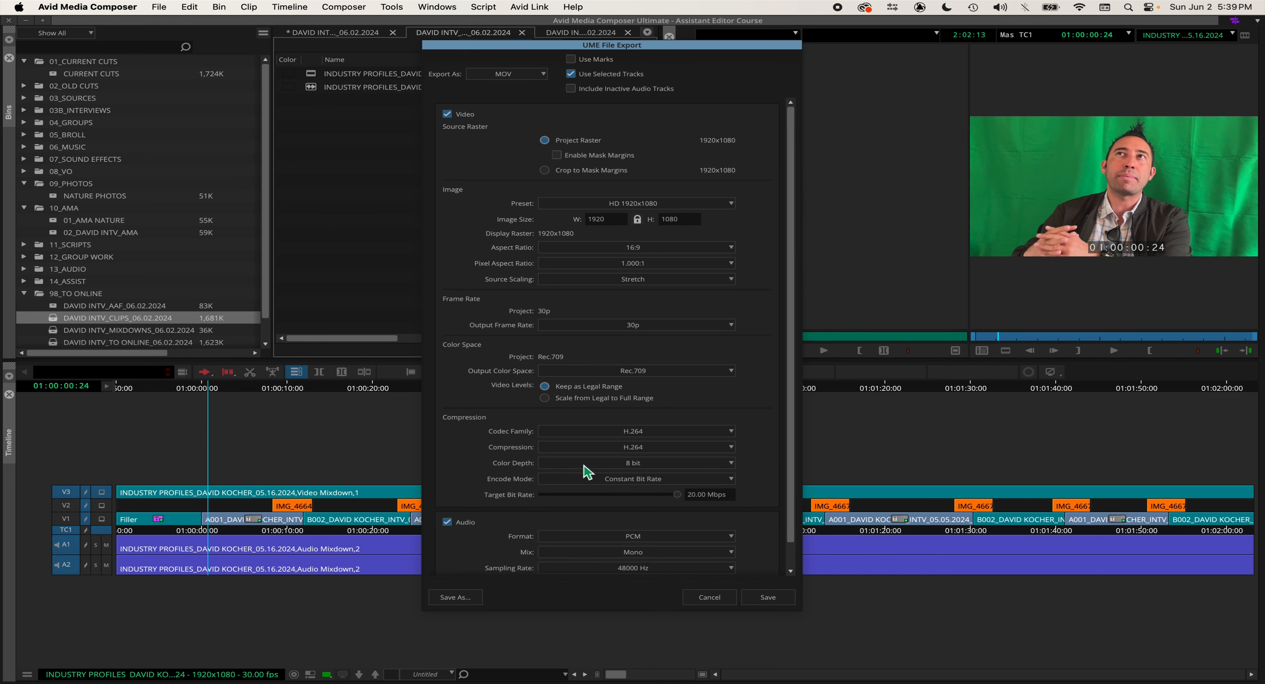
# Step: Lower the target bit rate to about 1.54 Mbps
pyautogui.moveTo(791, 397); pyautogui.dragTo(792, 422)
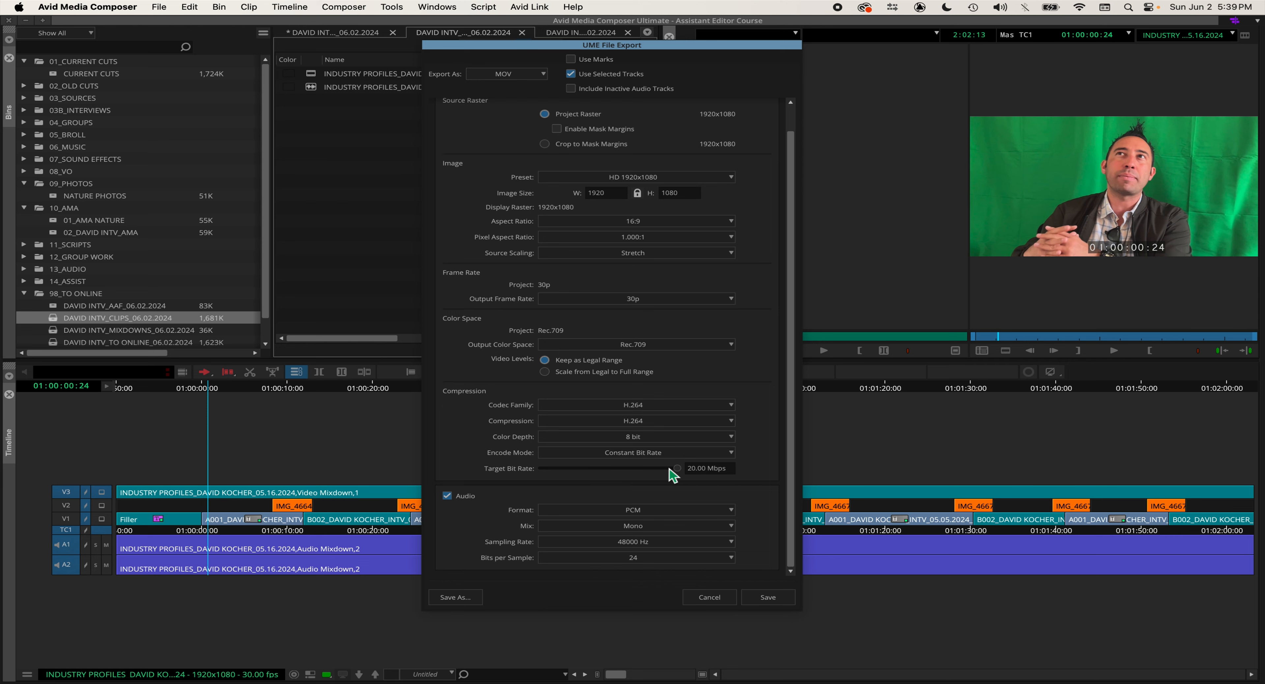
pyautogui.moveTo(677, 469); pyautogui.dragTo(557, 476)
# Step: Set the audio format to AAC
pyautogui.click(627, 511)
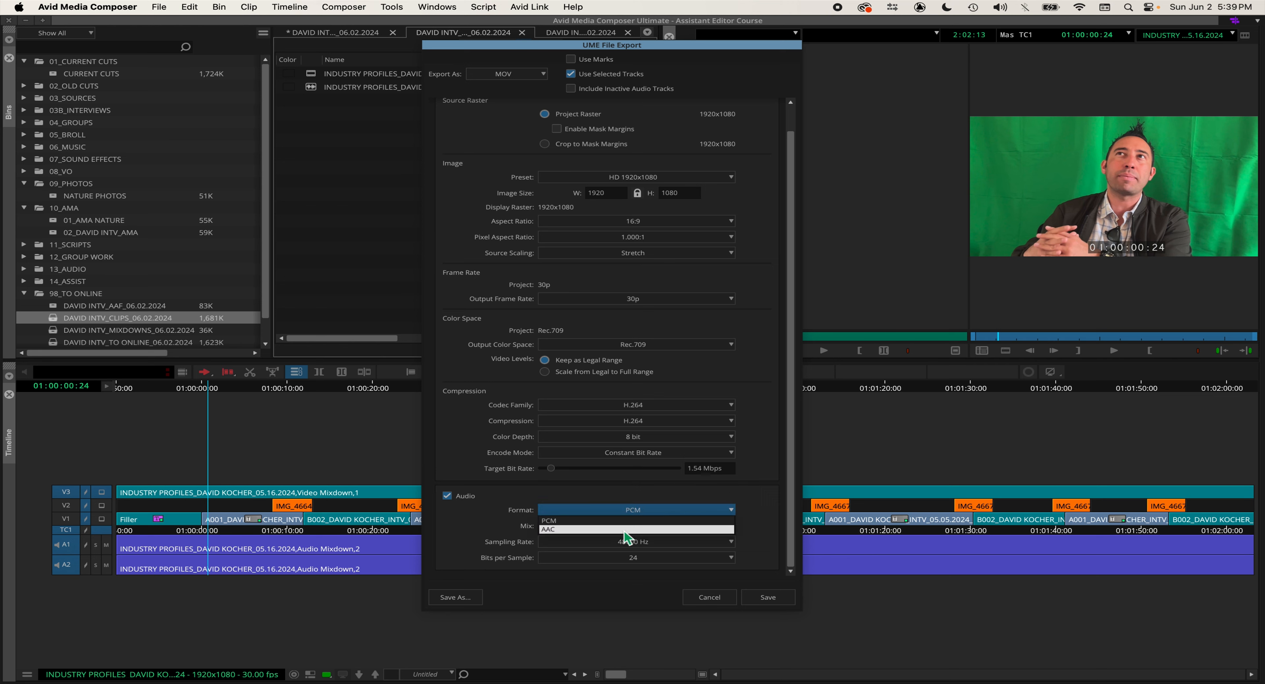
pyautogui.click(637, 530)
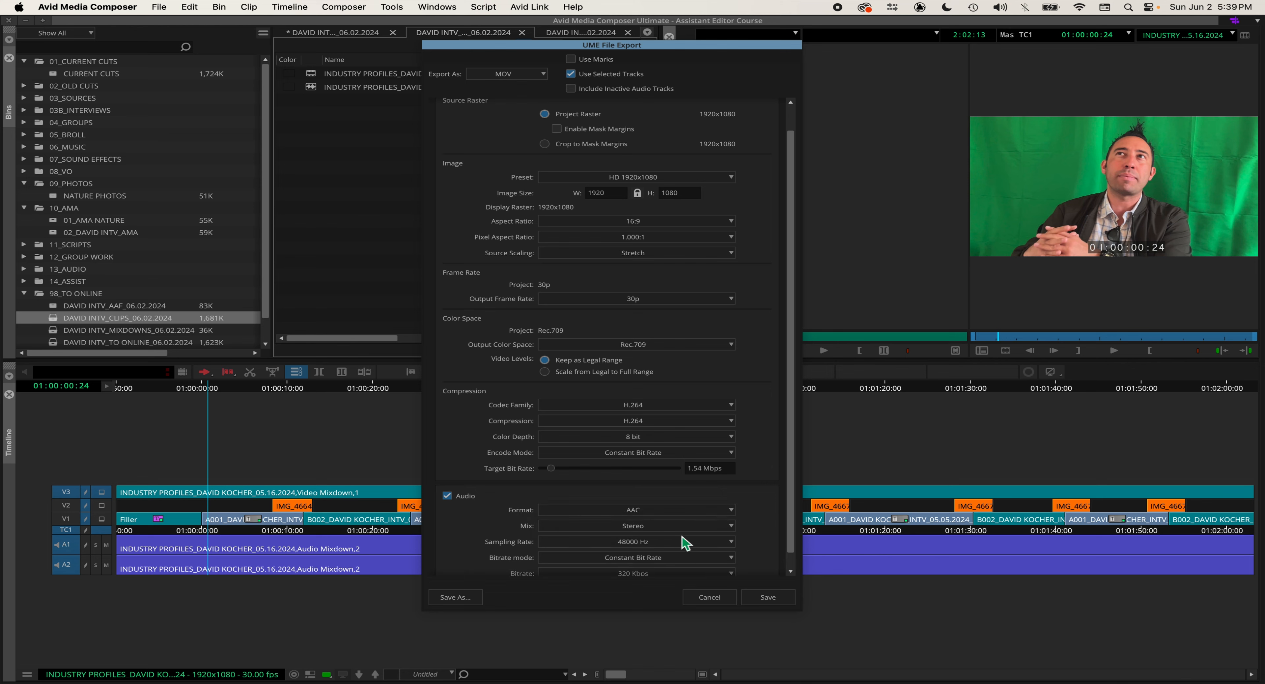
pyautogui.scroll(-1, 794, 525)
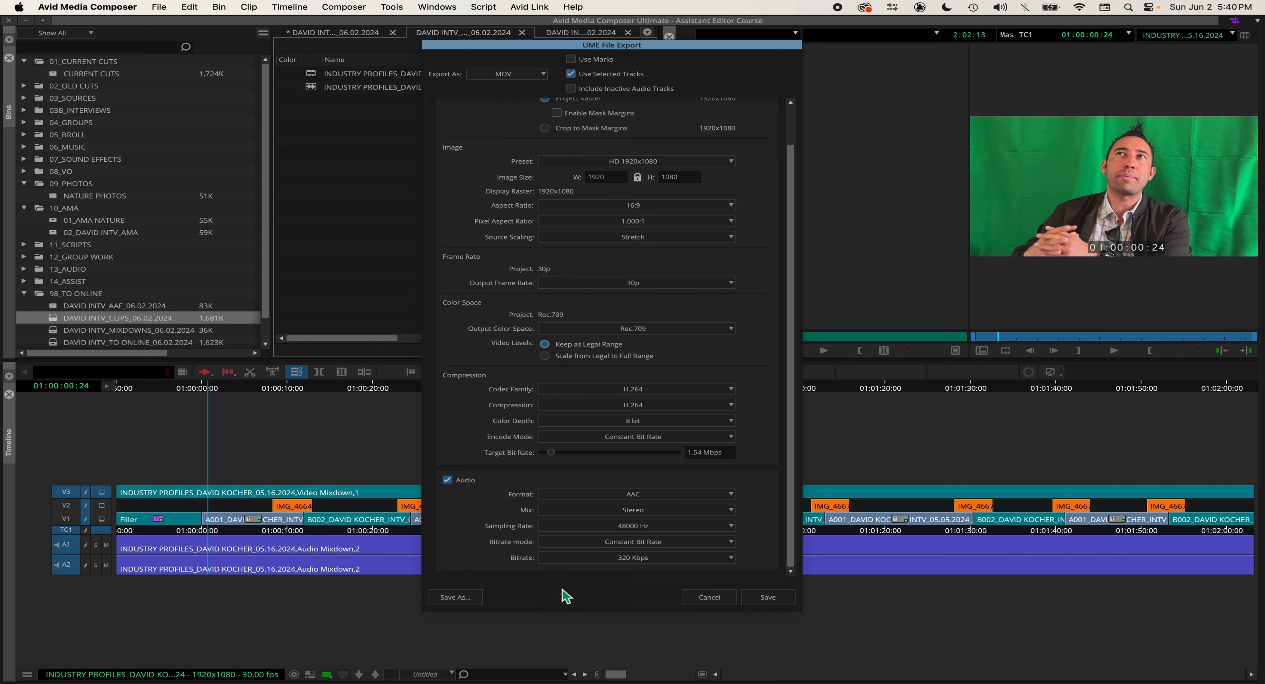
# Step: Save these export settings as a preset named REFERENCE
pyautogui.click(472, 599)
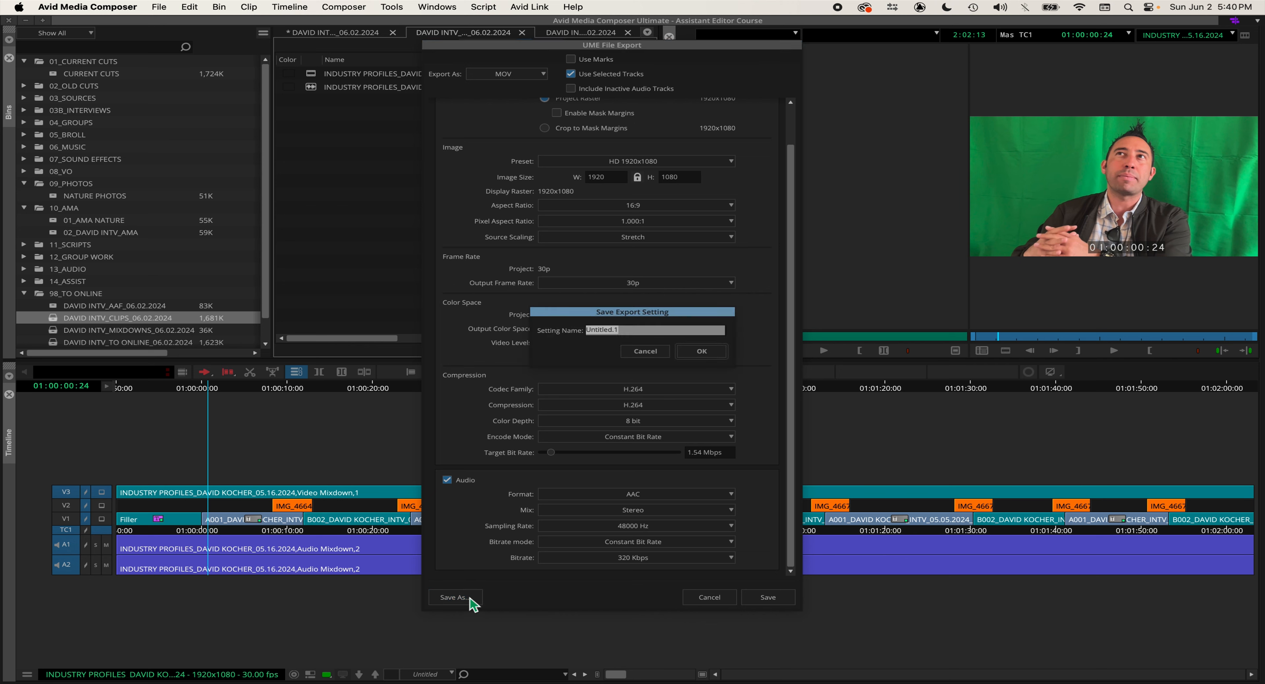
pyautogui.write('REFERENCE')
pyautogui.click(708, 351)
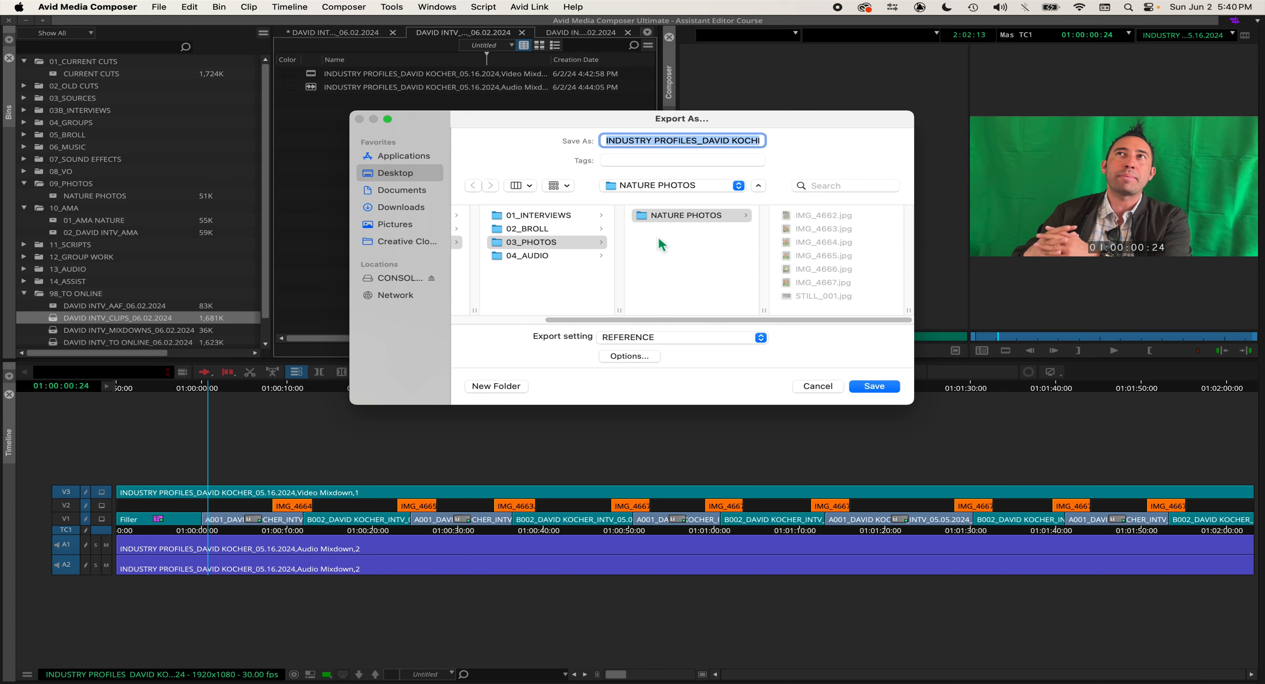
# Step: Navigate the save location to the CONSOLIDATE drive
pyautogui.click(535, 287)
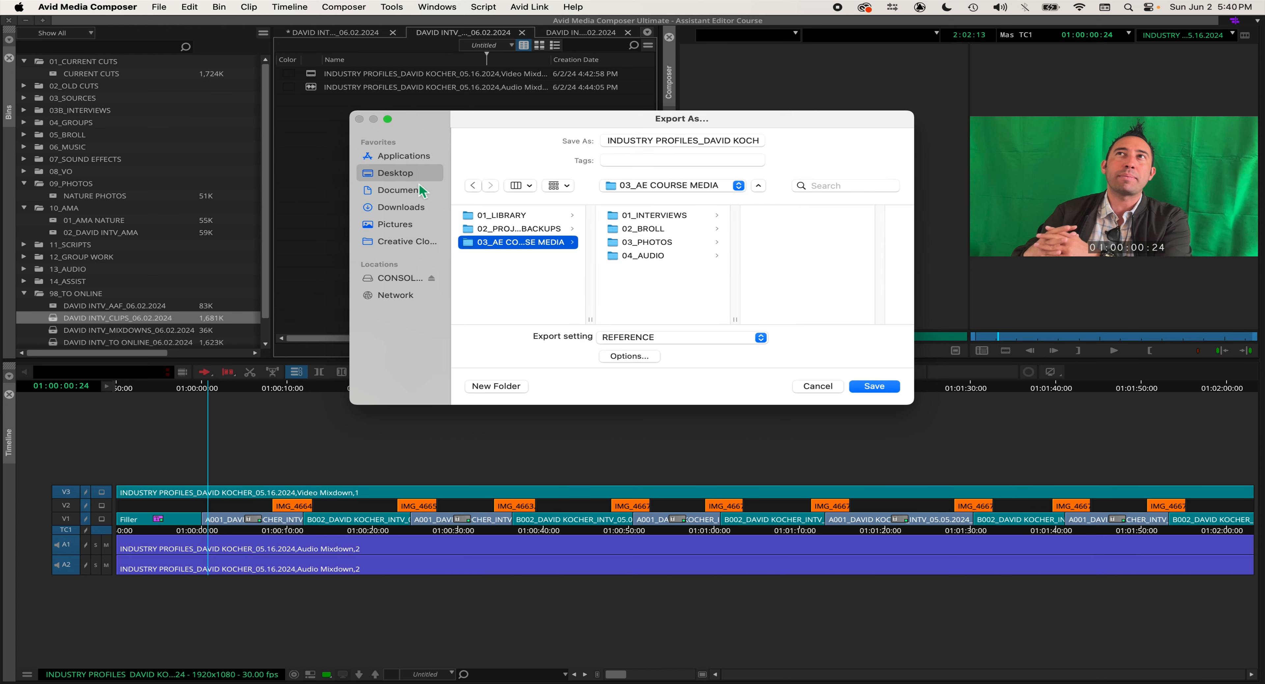
pyautogui.click(405, 172)
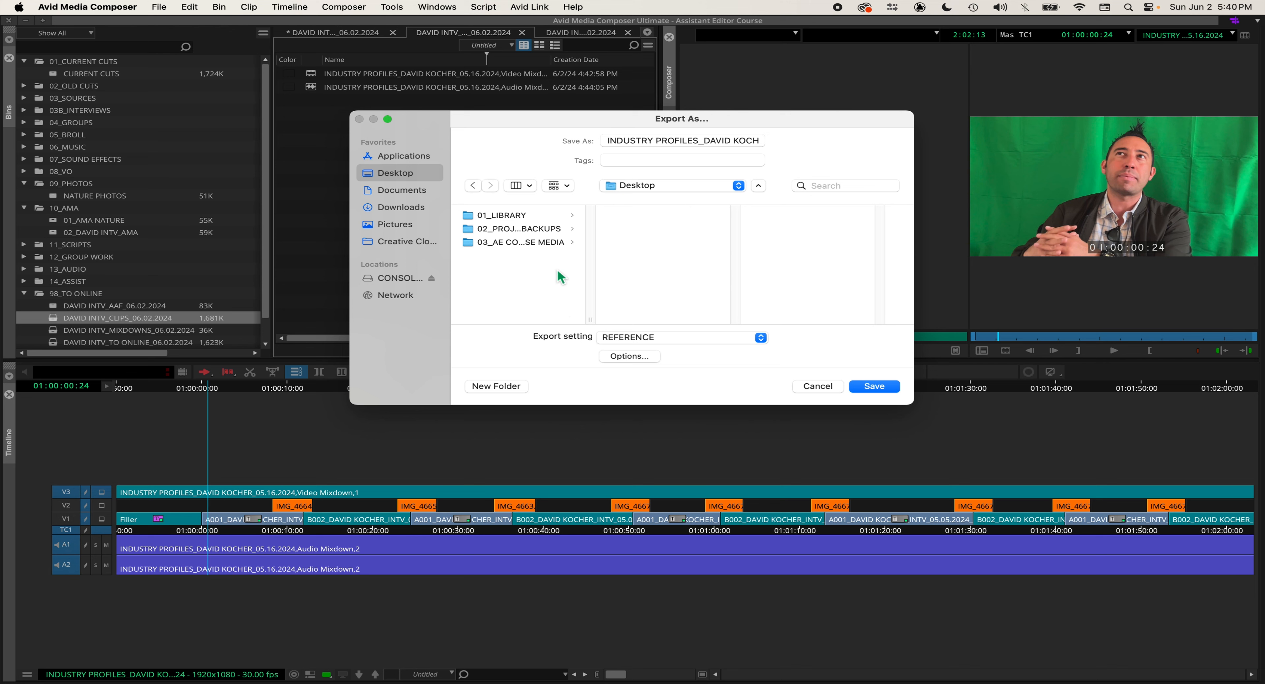
pyautogui.click(650, 190)
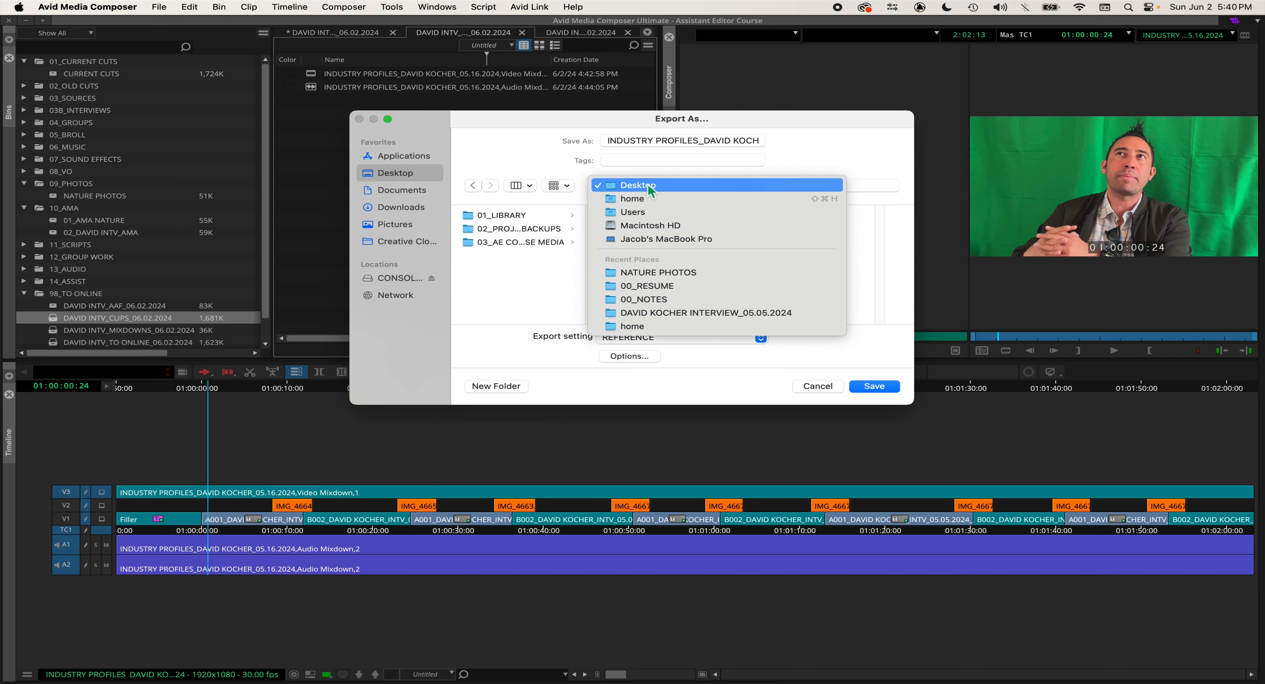
pyautogui.click(649, 239)
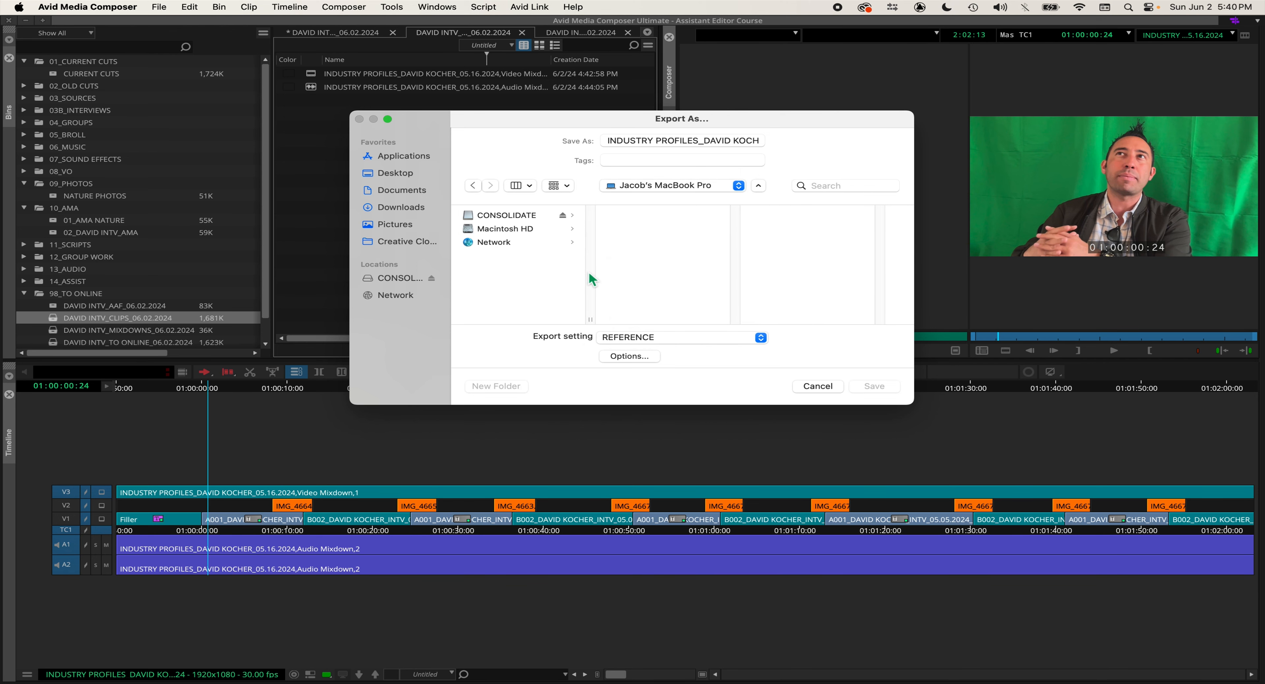
pyautogui.click(474, 218)
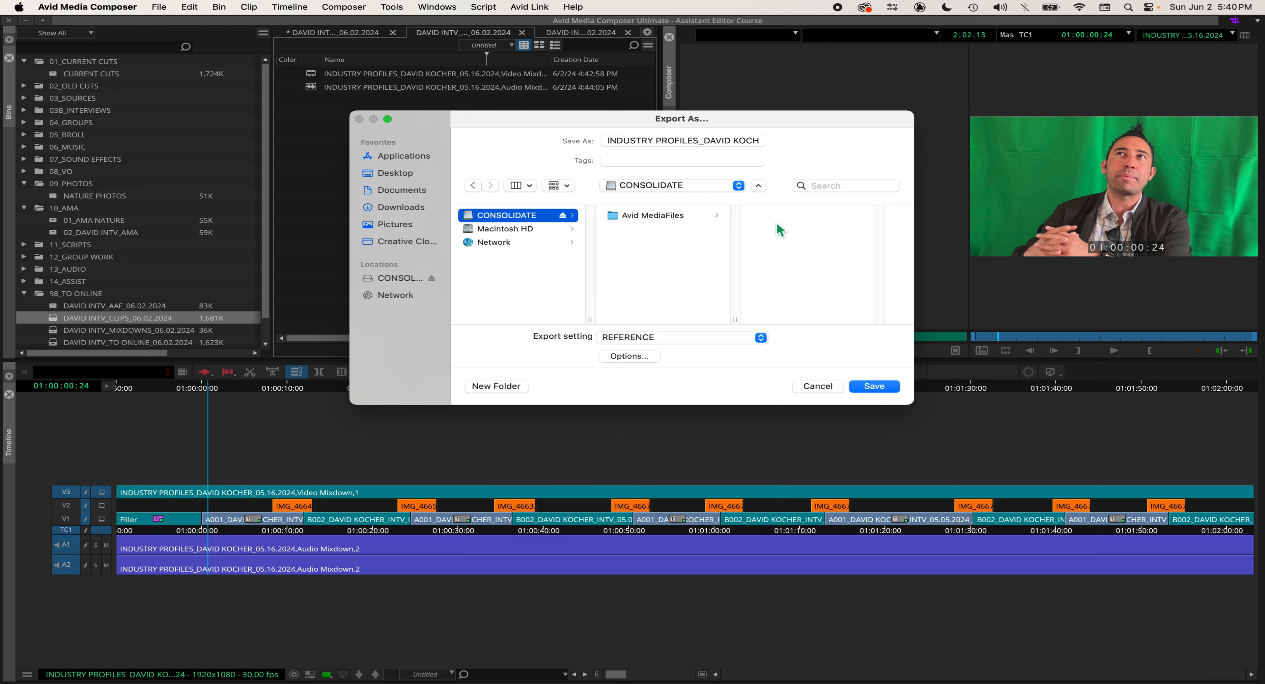
# Step: Append _REF to the end of the export file name
pyautogui.moveTo(743, 142); pyautogui.dragTo(845, 142)
pyautogui.tripleClick(761, 145)
pyautogui.click(747, 146)
pyautogui.press('Right')
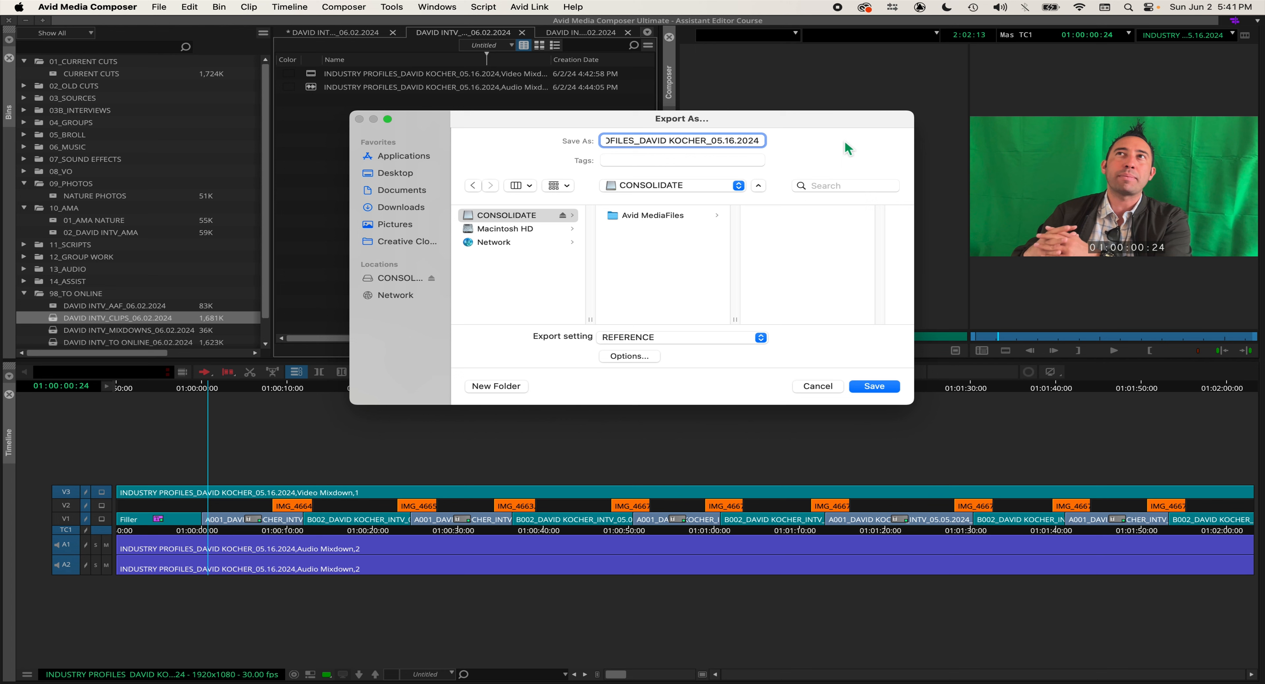
pyautogui.write('_REF')
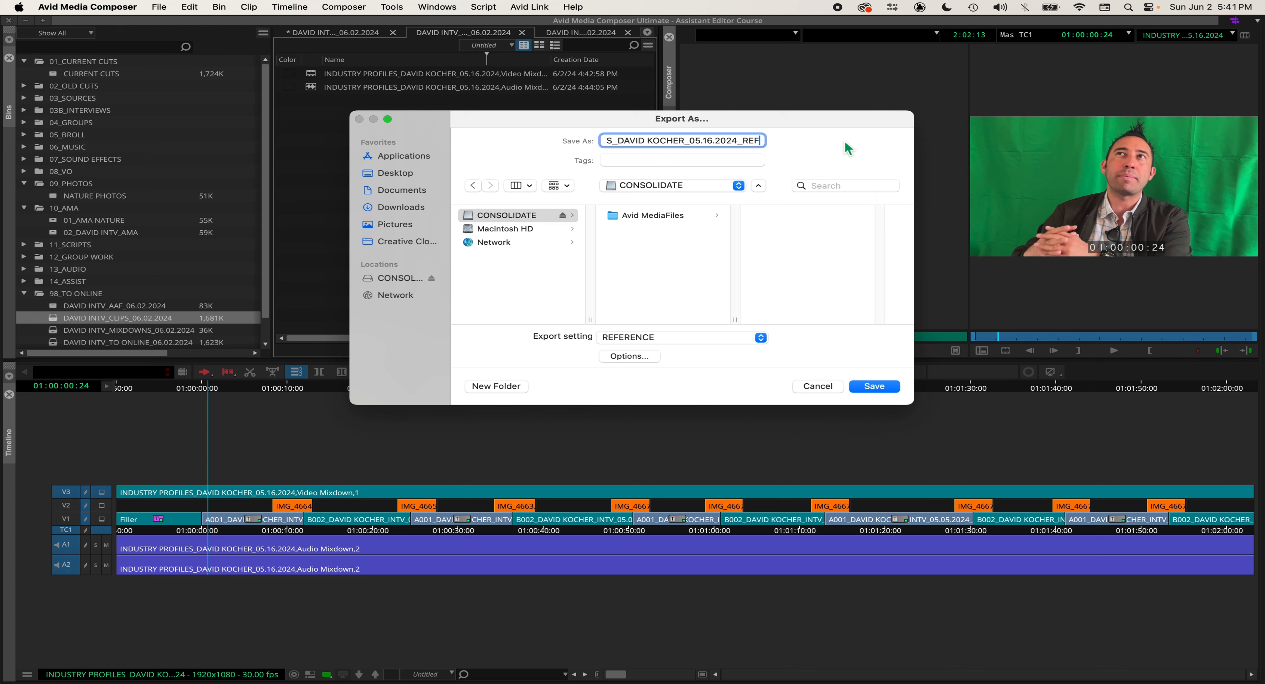
# Step: Try to save the export to the CONSOLIDATE drive and dismiss the alert
pyautogui.press('capslock')
pyautogui.click(469, 219)
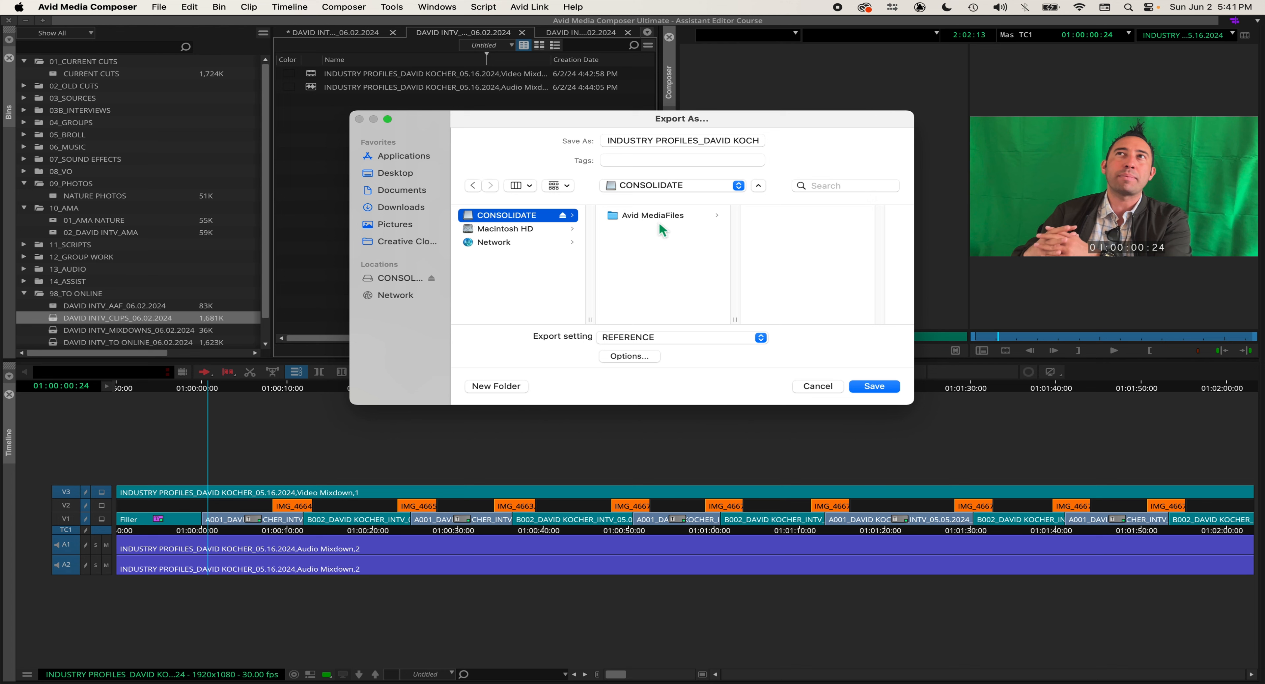
pyautogui.click(883, 387)
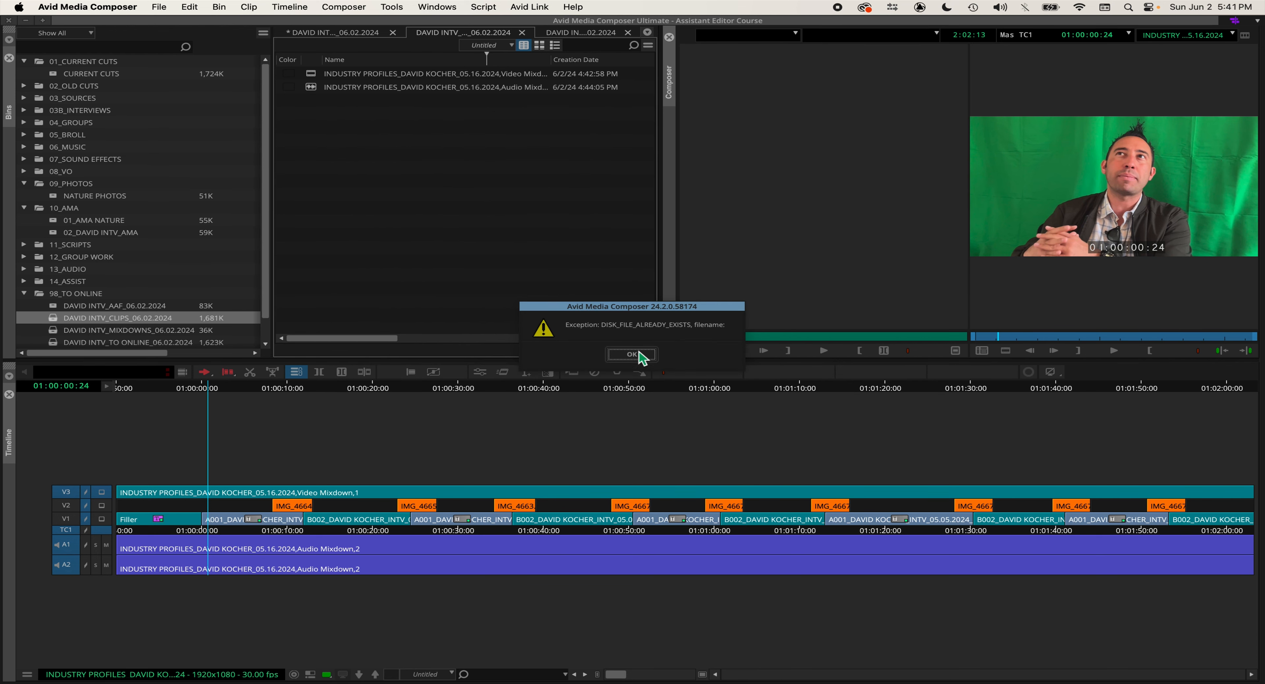
pyautogui.click(638, 355)
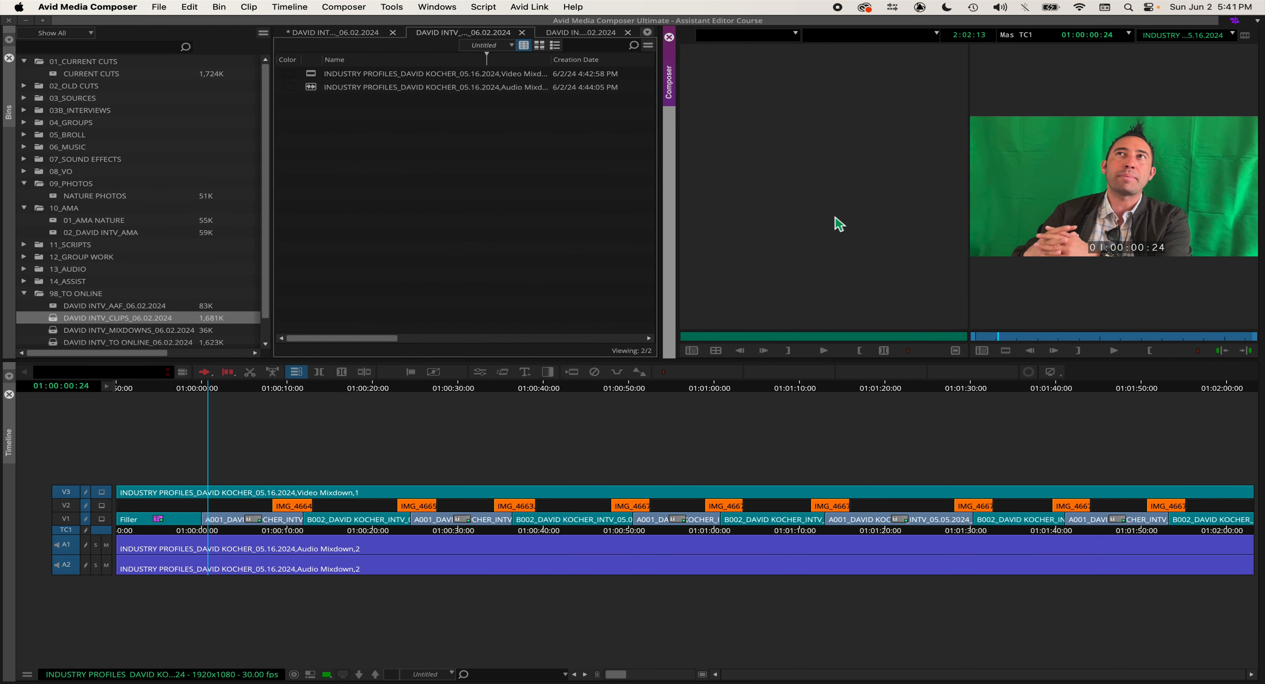
# Step: Open the Export dialog for the sequence in the record monitor and choose the Desktop as the save location
pyautogui.rightClick(1022, 177)
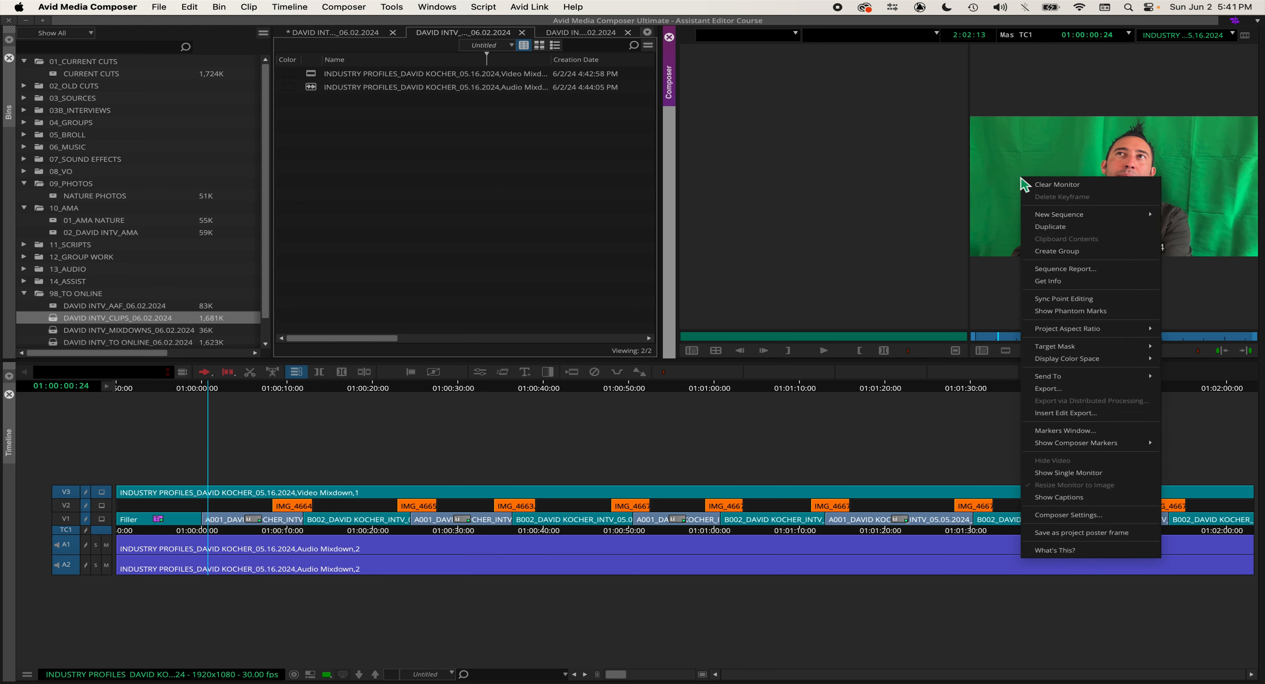
pyautogui.click(1049, 388)
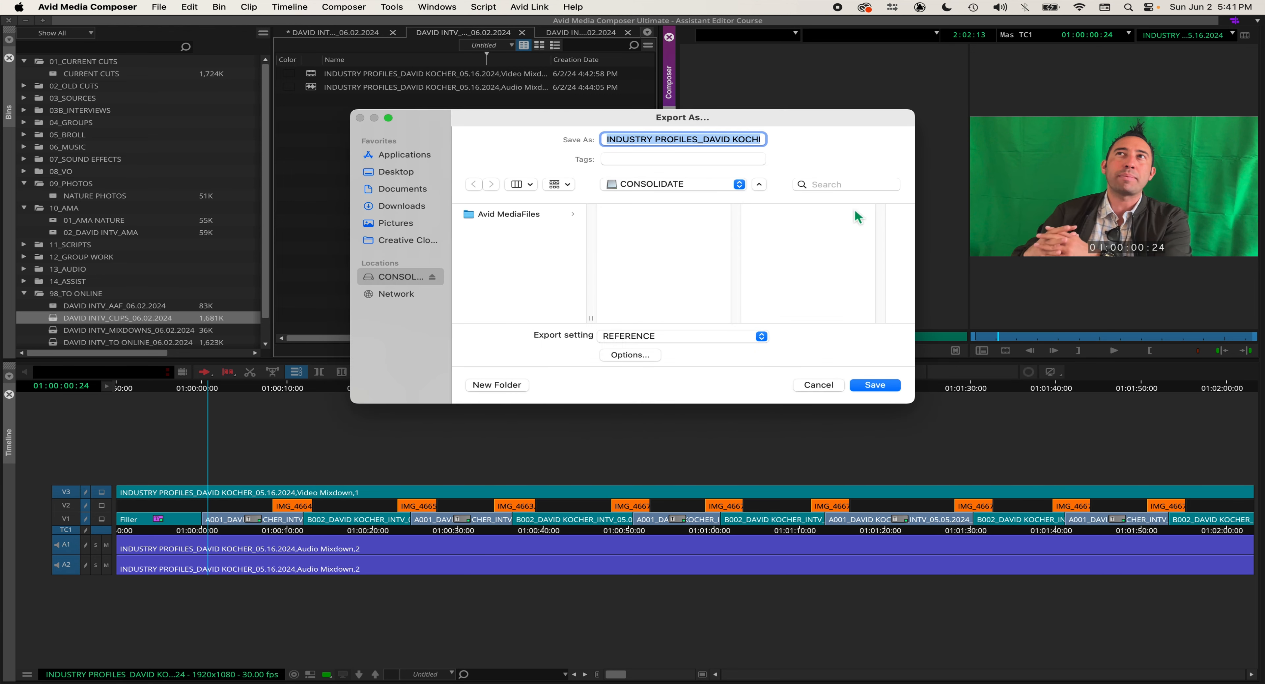
pyautogui.click(398, 173)
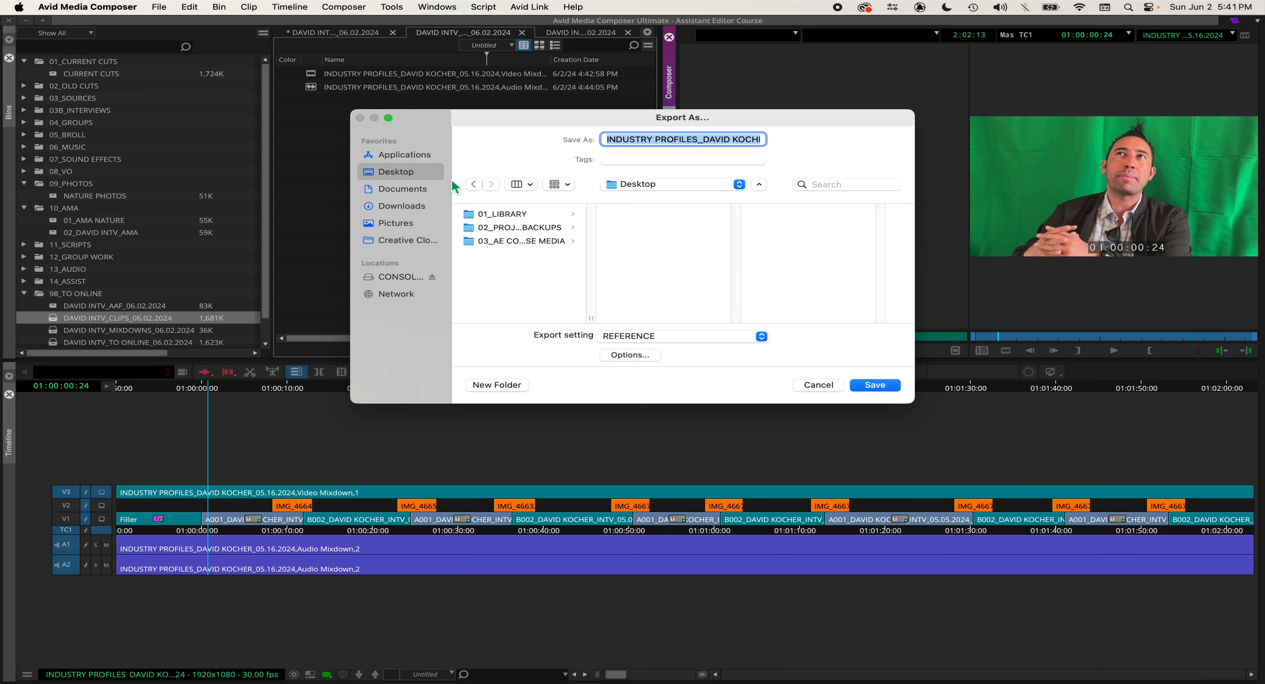
pyautogui.moveTo(591, 318); pyautogui.dragTo(658, 318)
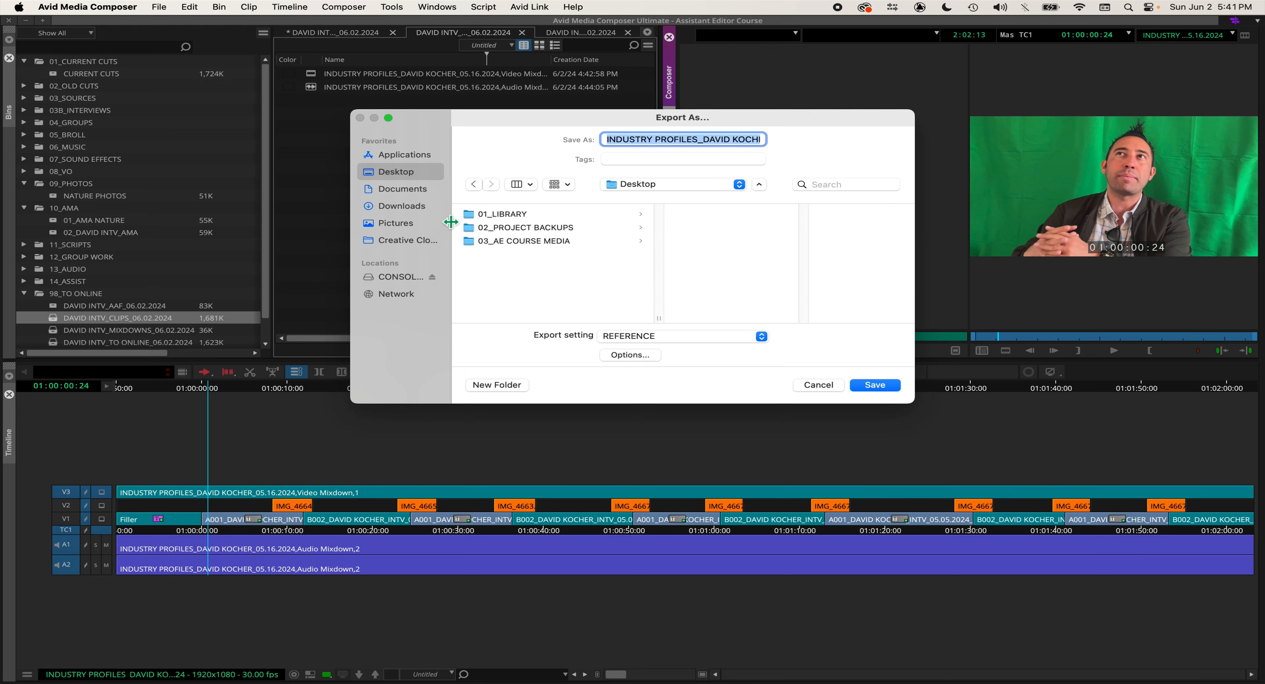
pyautogui.click(412, 188)
pyautogui.click(411, 171)
# Step: Append _REF to the end of the export file name and save the export with the REFERENCE setting
pyautogui.moveTo(748, 143); pyautogui.dragTo(809, 150)
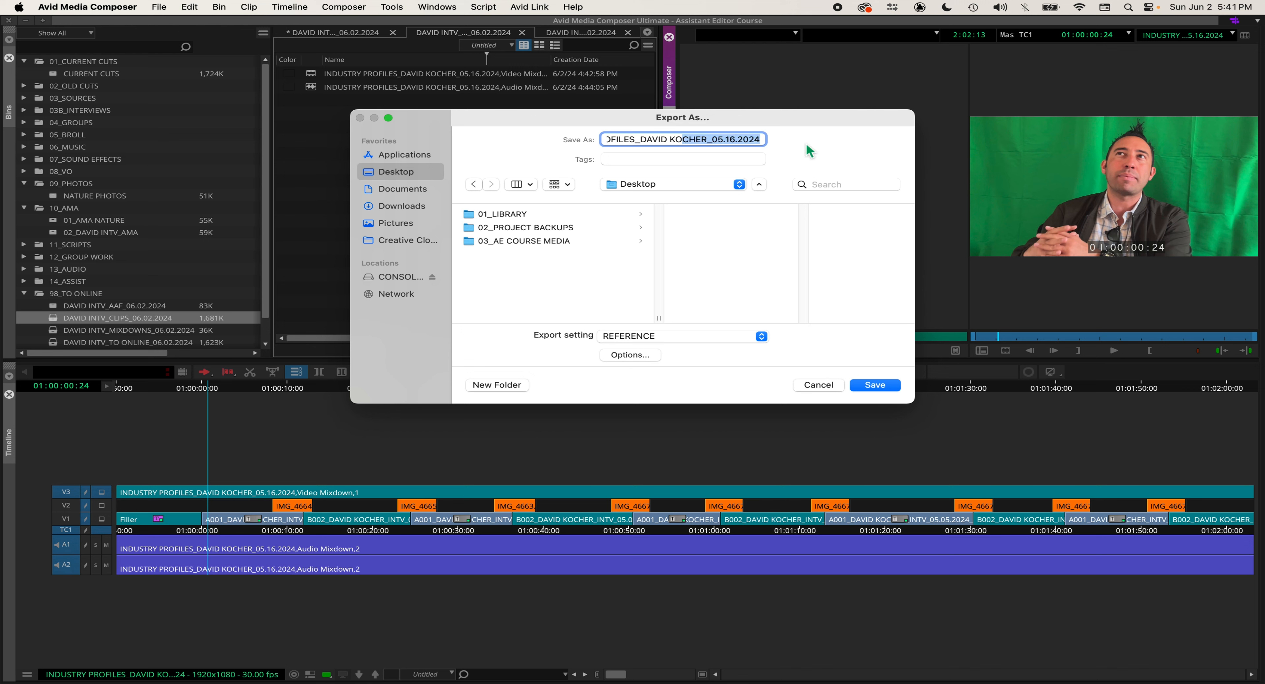
pyautogui.press('Right')
pyautogui.write('_re')
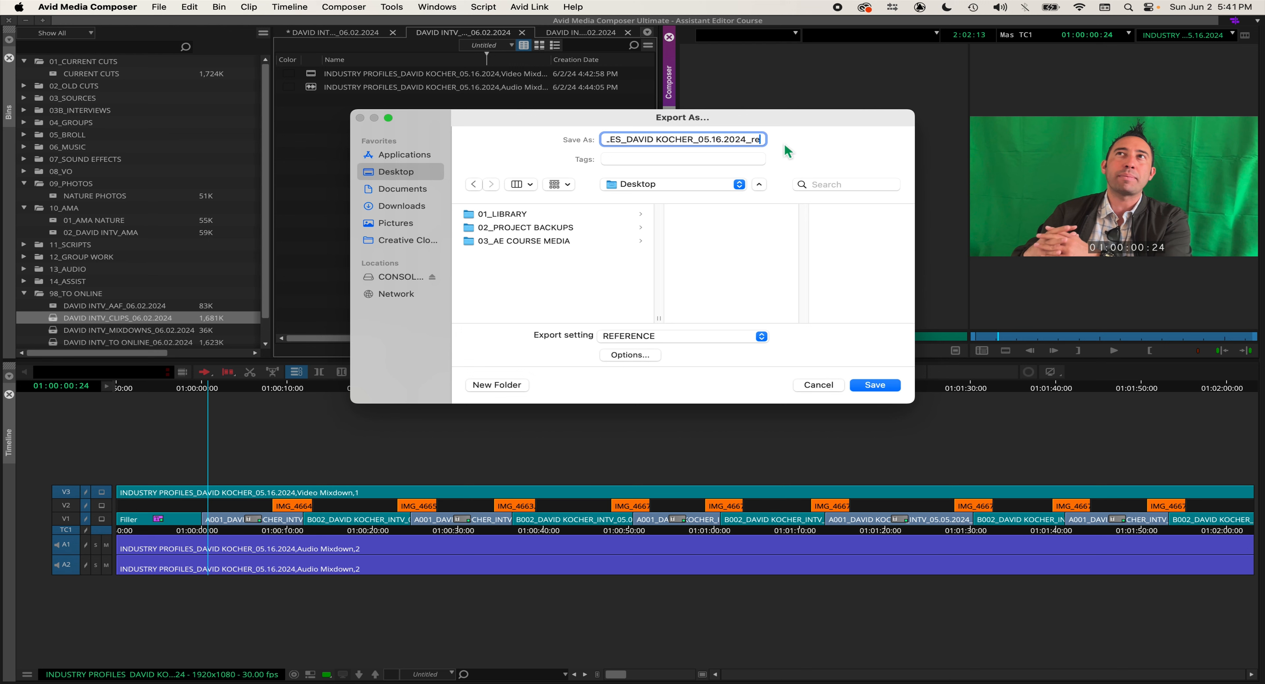
pyautogui.press('BackSpace')
pyautogui.press('BackSpace')
pyautogui.write('REF')
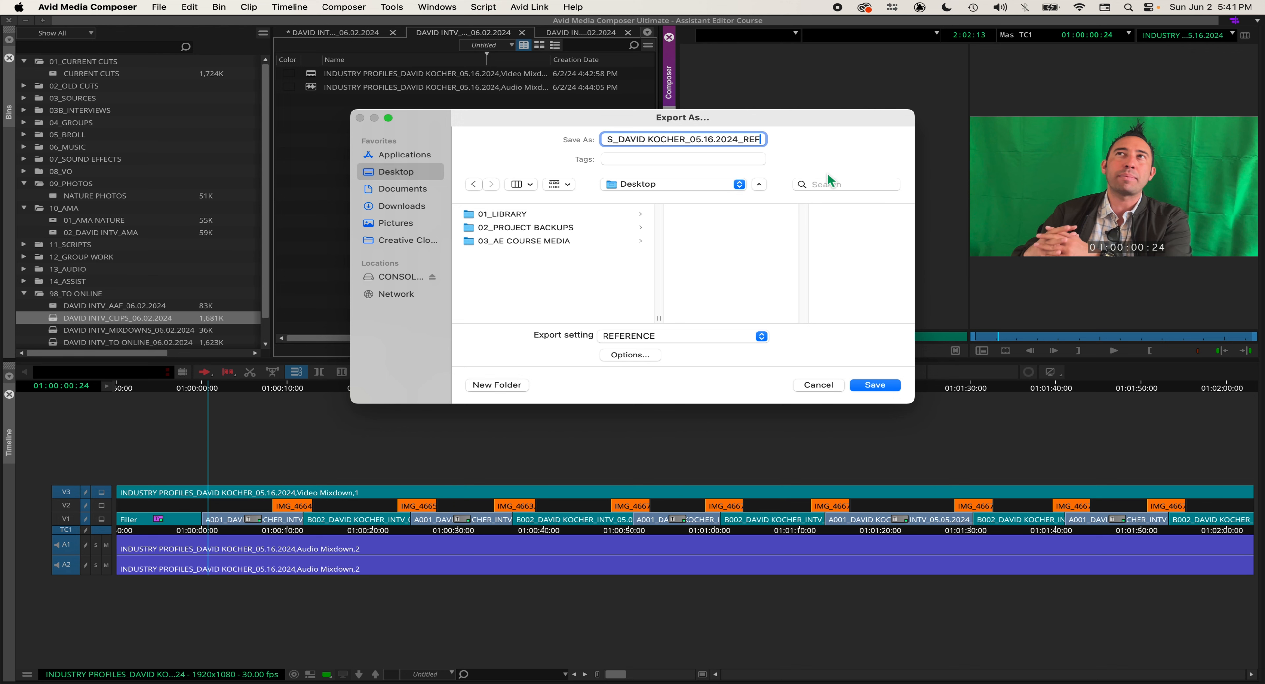
pyautogui.click(893, 386)
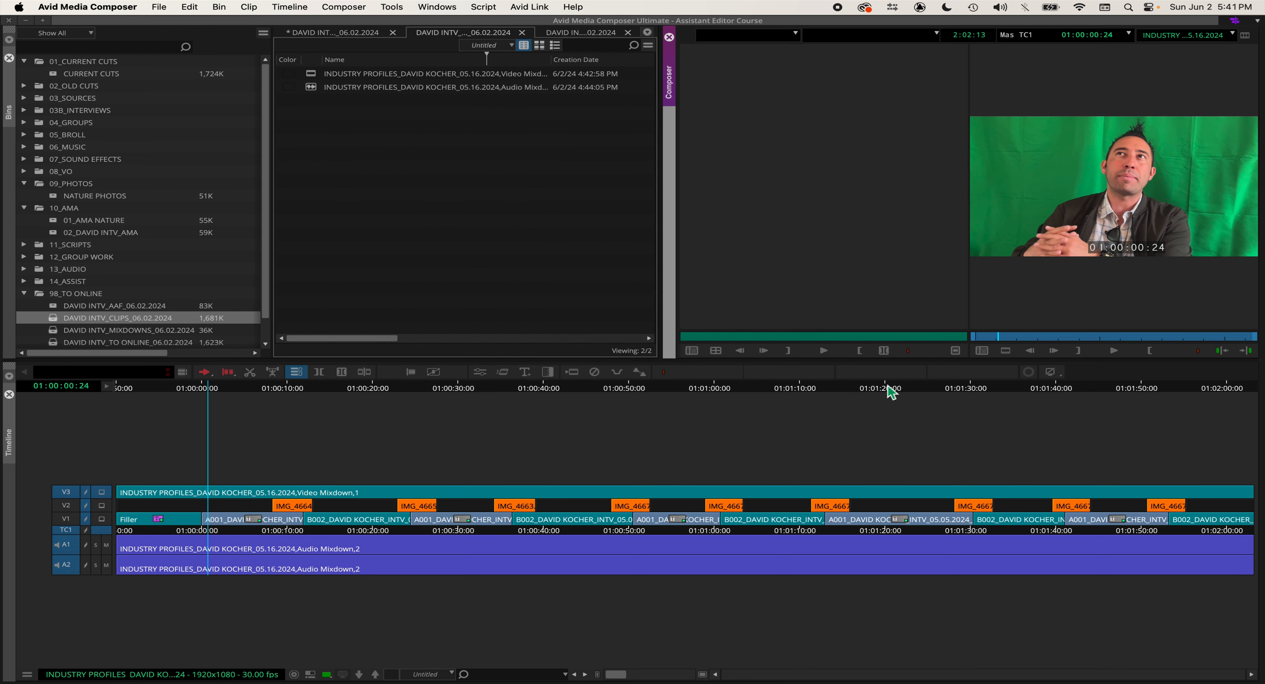